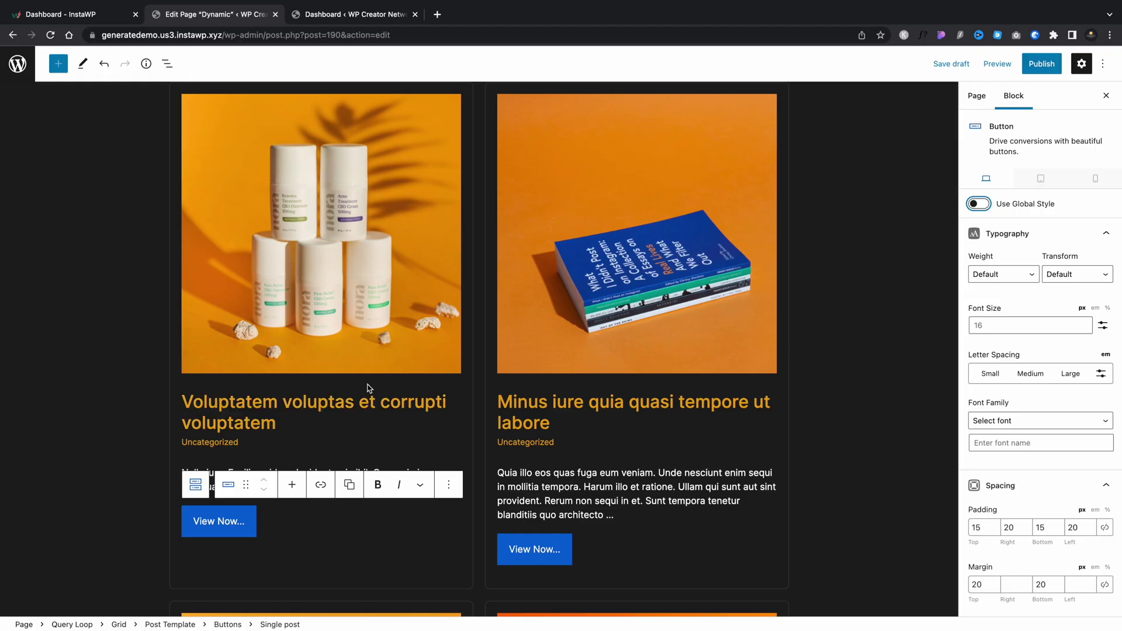
- Apply the btn--primary global style to the View Now buttons after briefly trying btn--secondary
left_click(979, 204)
left_click(995, 229)
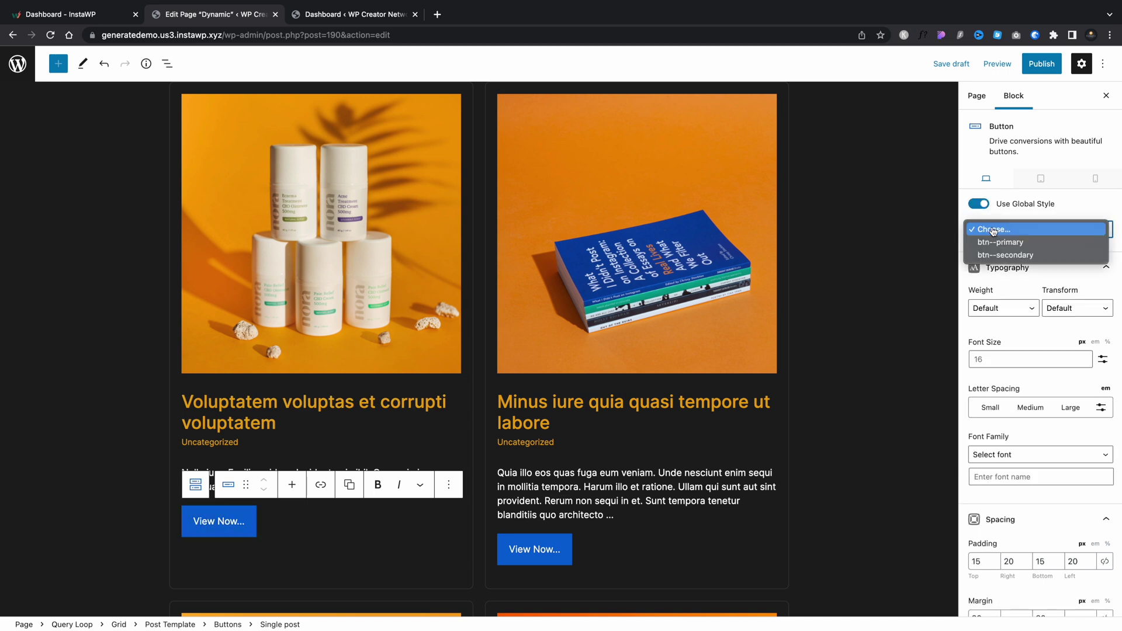
left_click(993, 242)
left_click(997, 233)
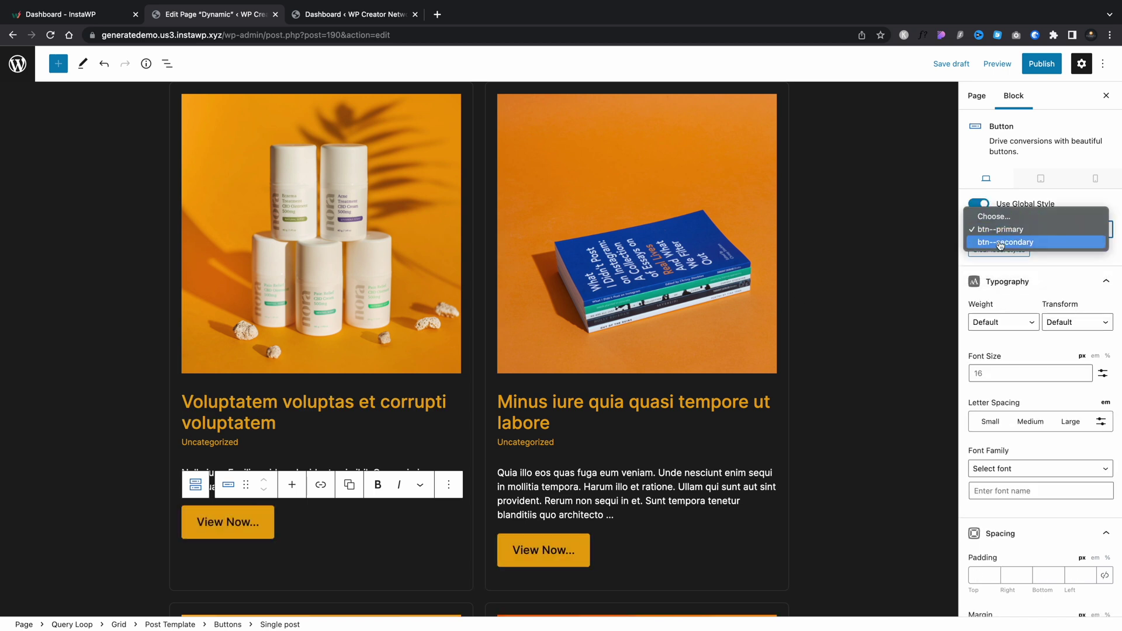
left_click(1000, 243)
left_click(1005, 229)
left_click(1000, 217)
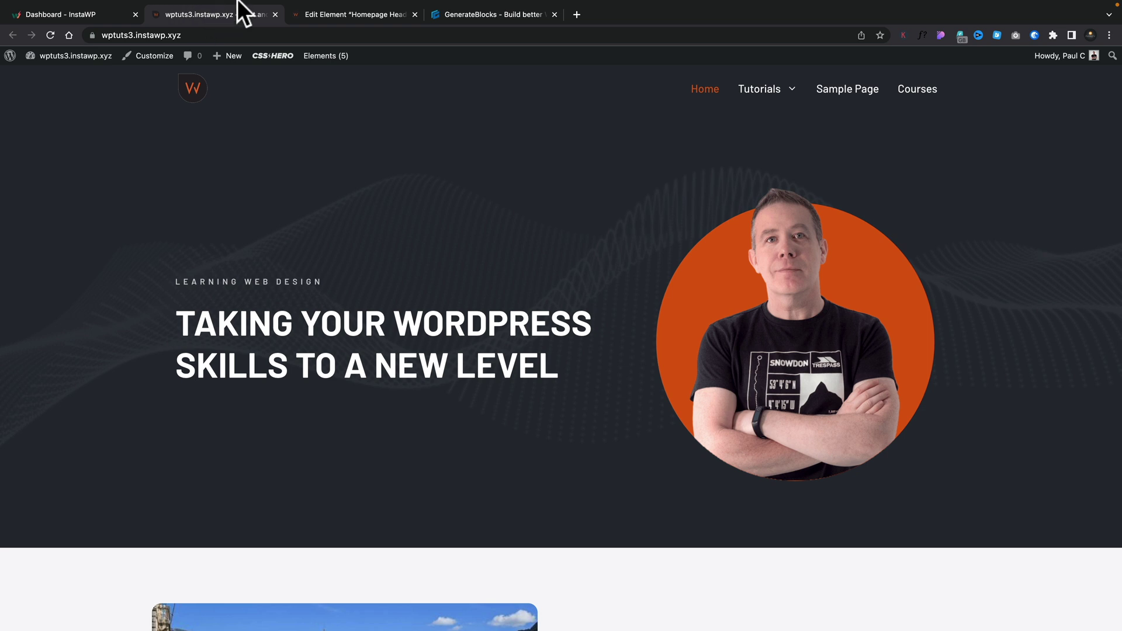
- Insert a Button block inside the Homepage Header's headline Container
left_click(336, 12)
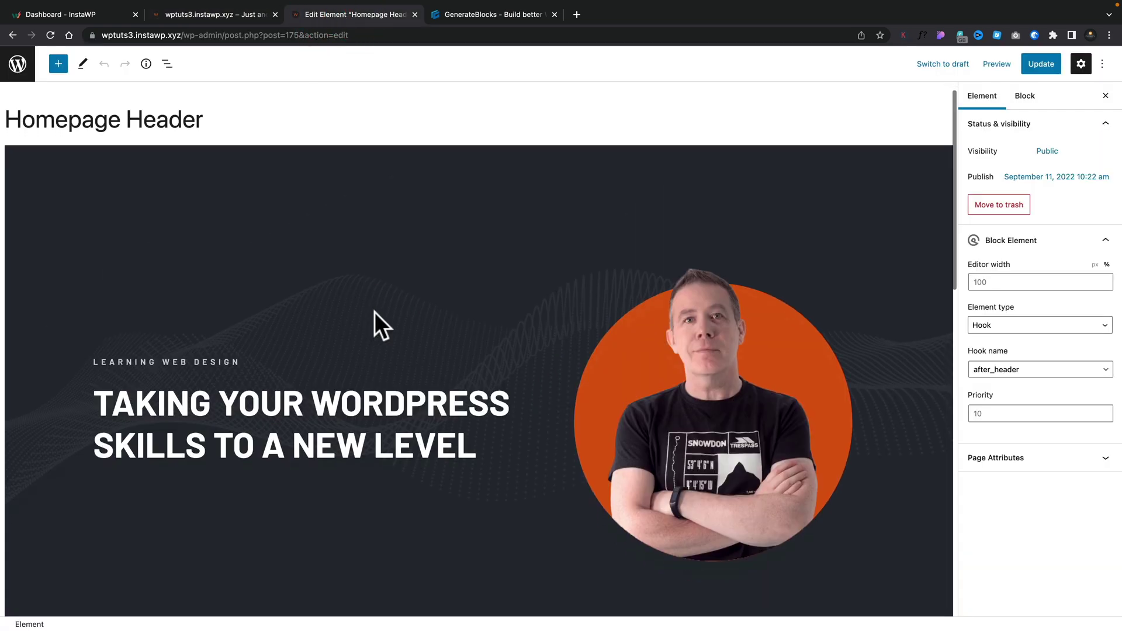
scroll(374, 312, "down", 3)
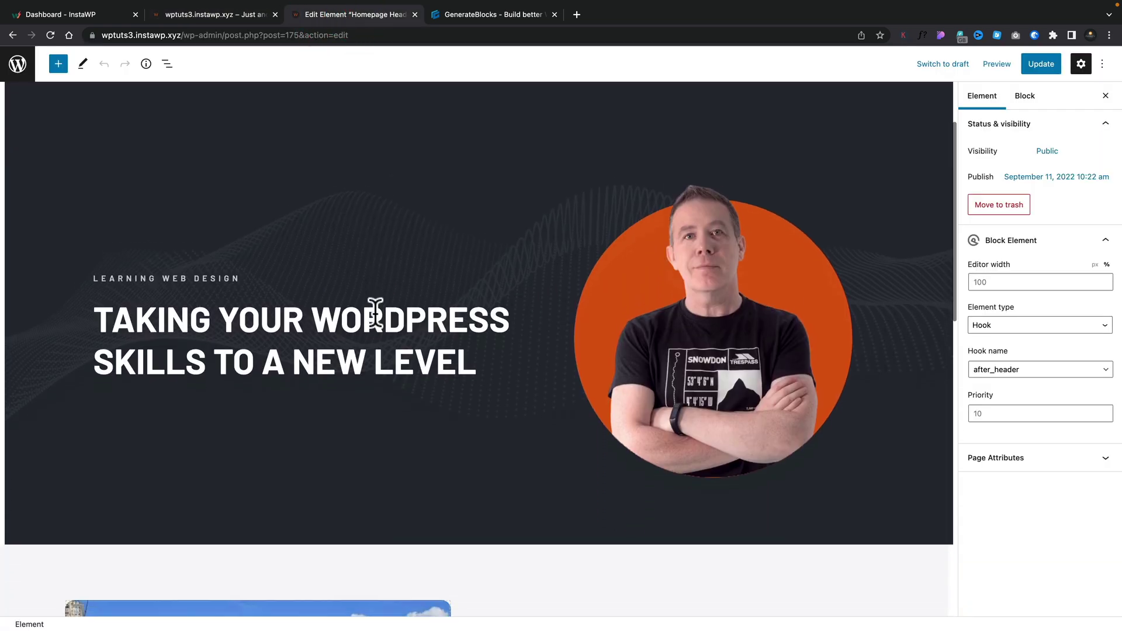
left_click(166, 64)
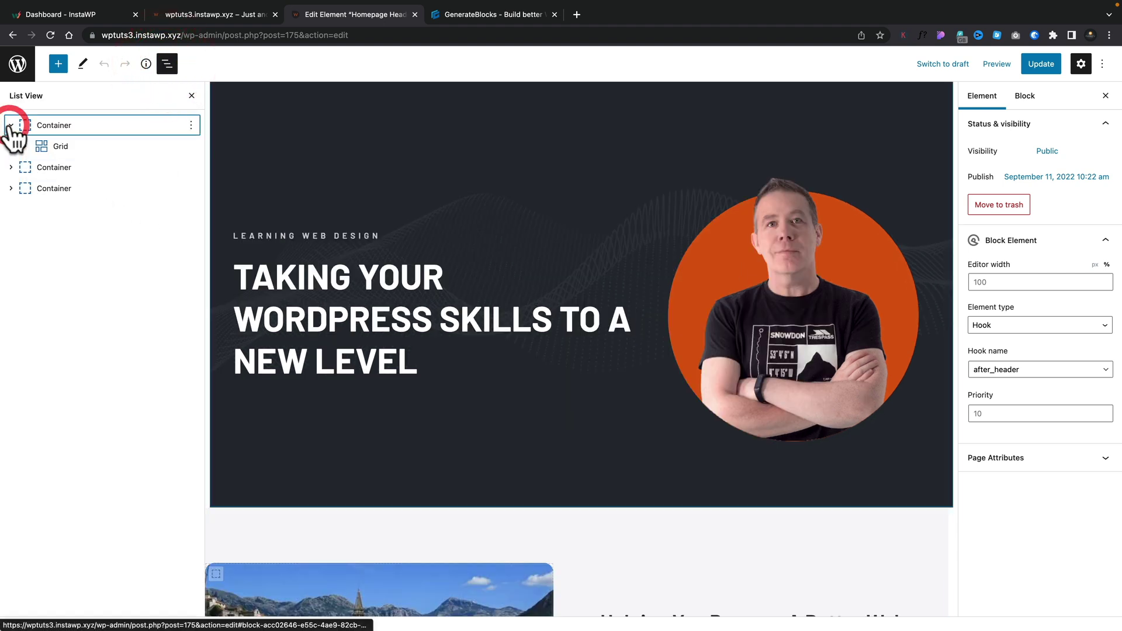
left_click(26, 146)
left_click(41, 167)
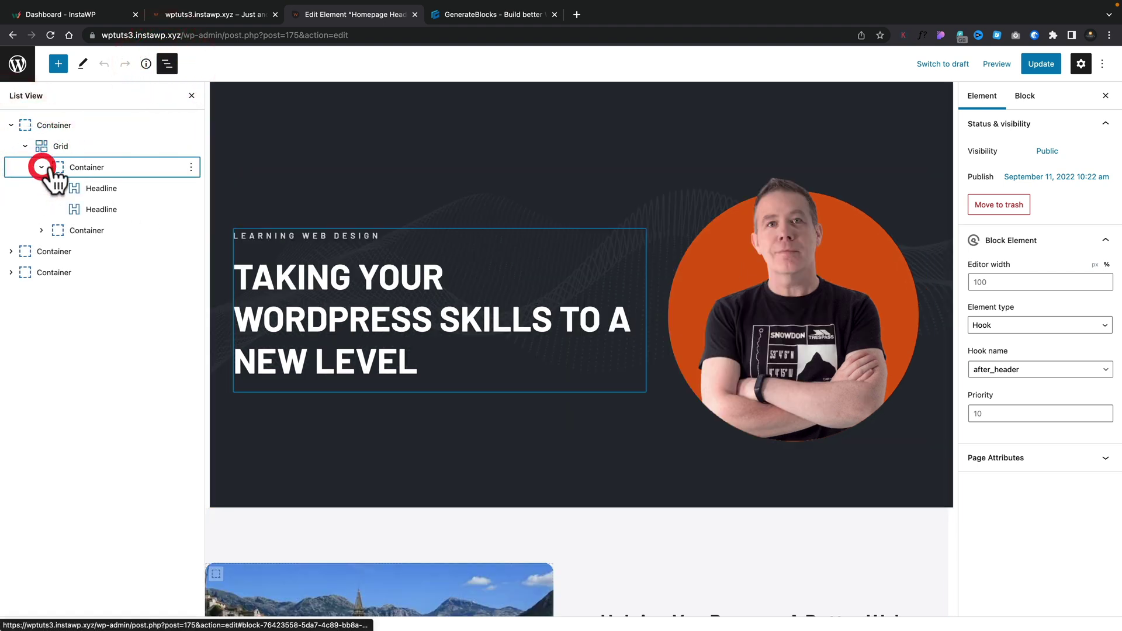
left_click(86, 168)
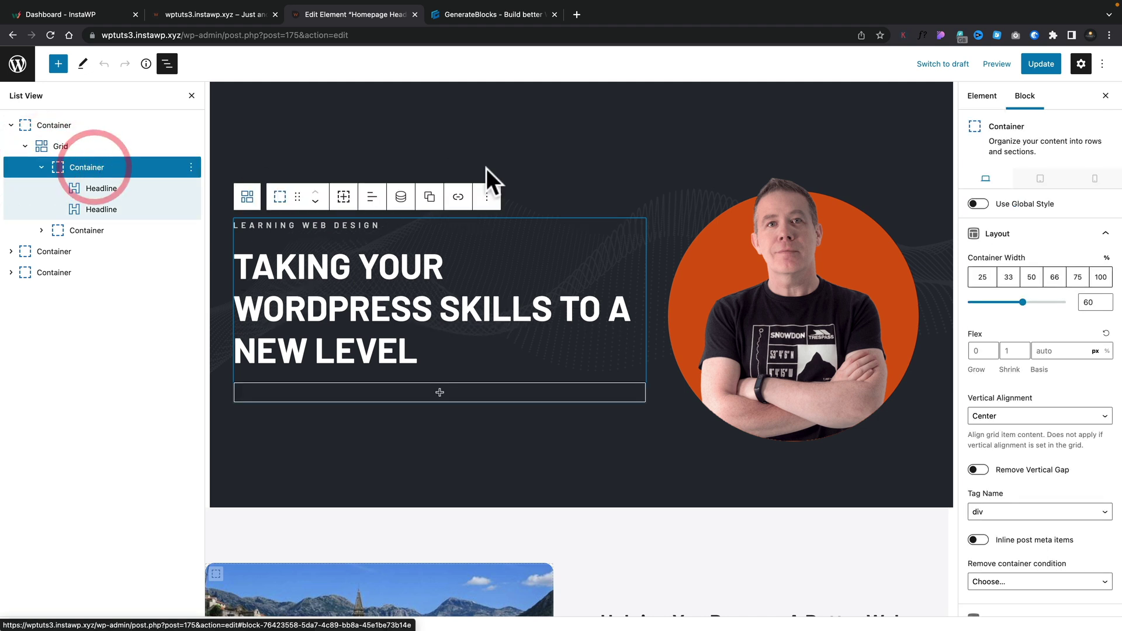
left_click(58, 63)
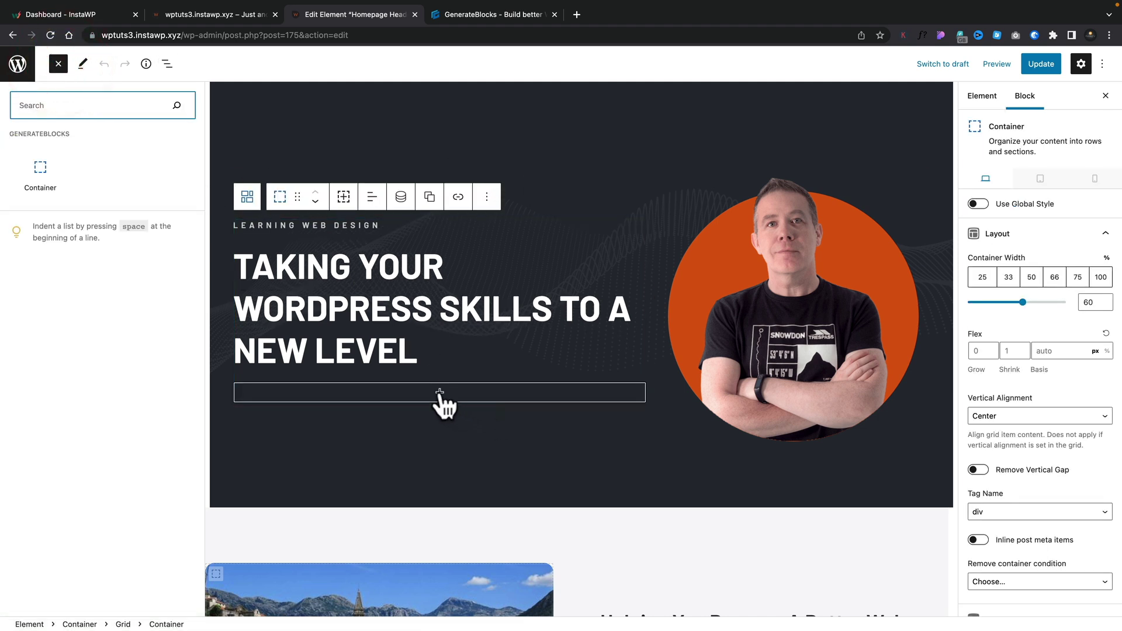
left_click(440, 393)
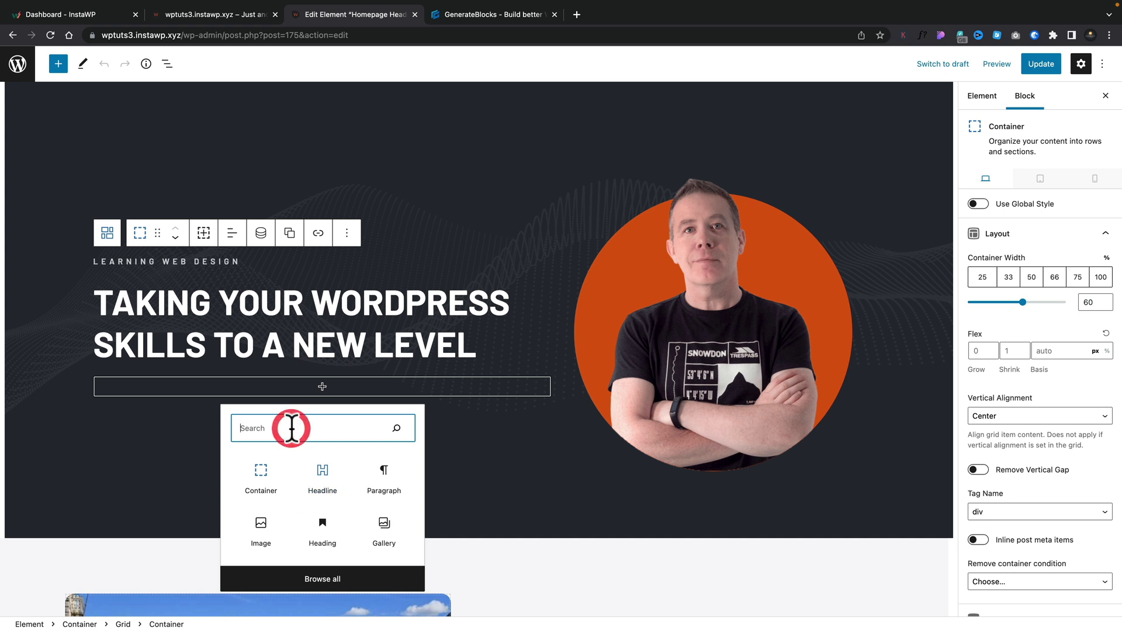
type("but")
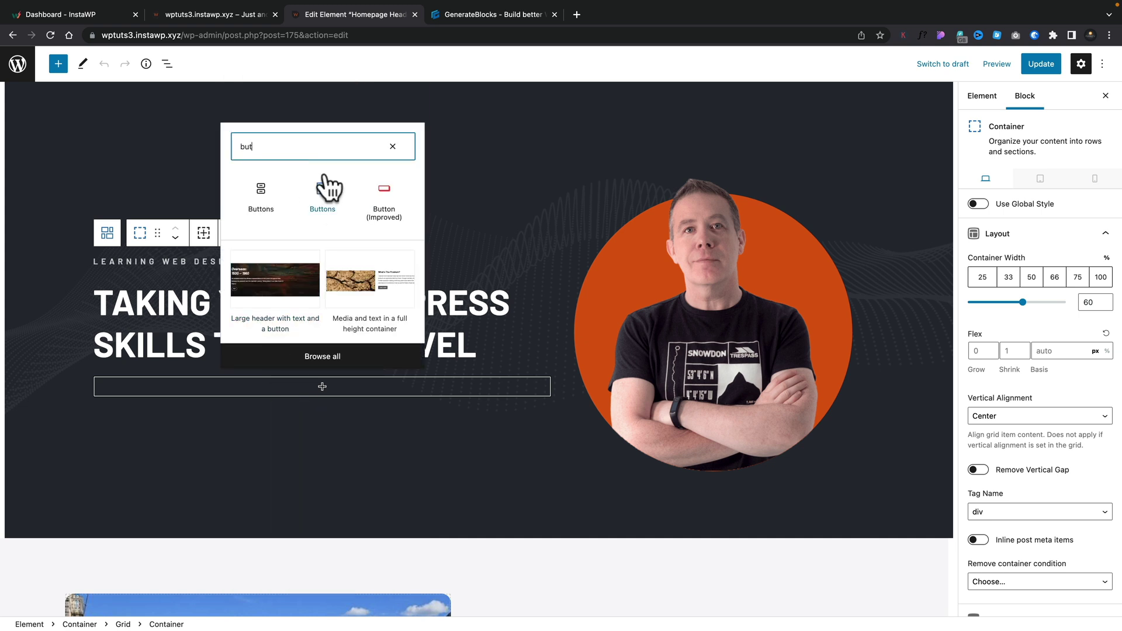
left_click(322, 193)
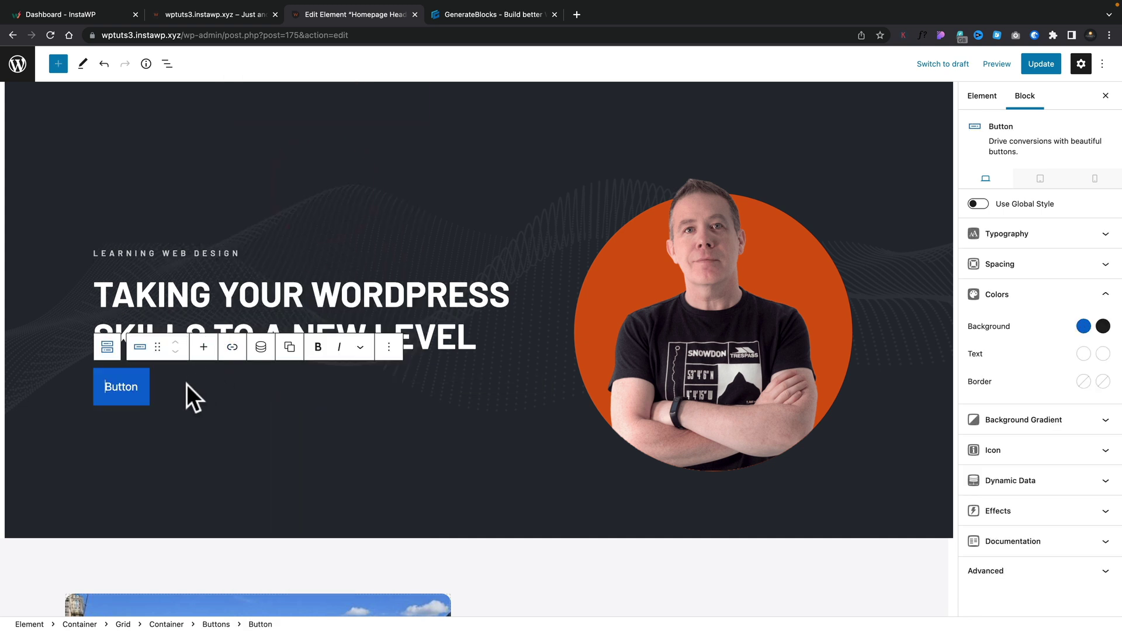
- Add a second button and label the two 'Let's Talk' and 'Subscribe'
left_click(204, 347)
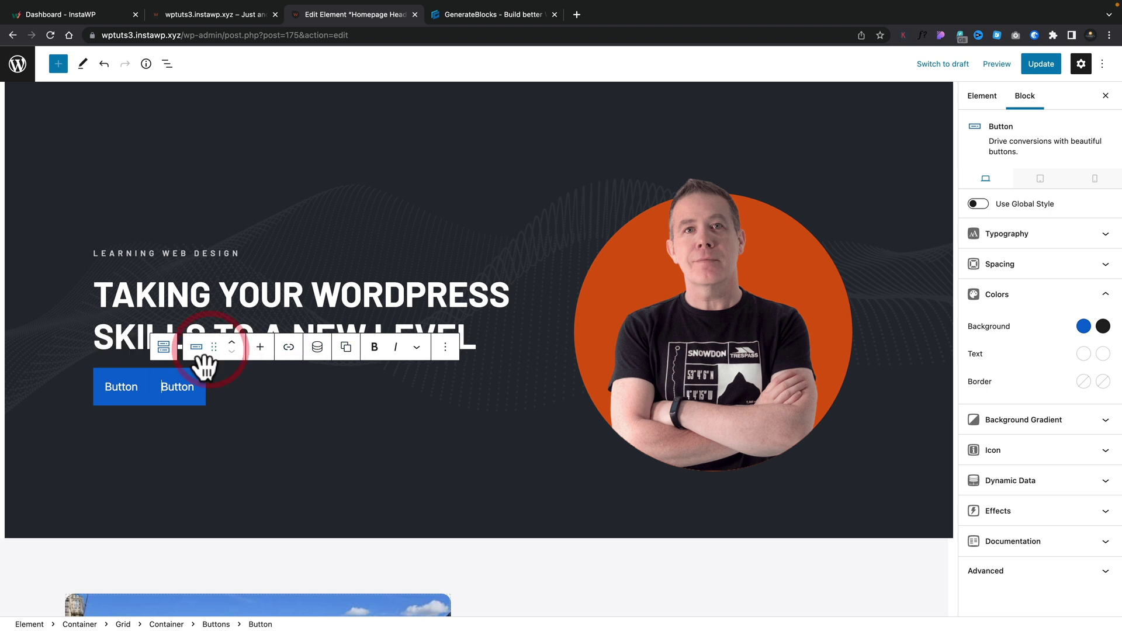
double_click(125, 391)
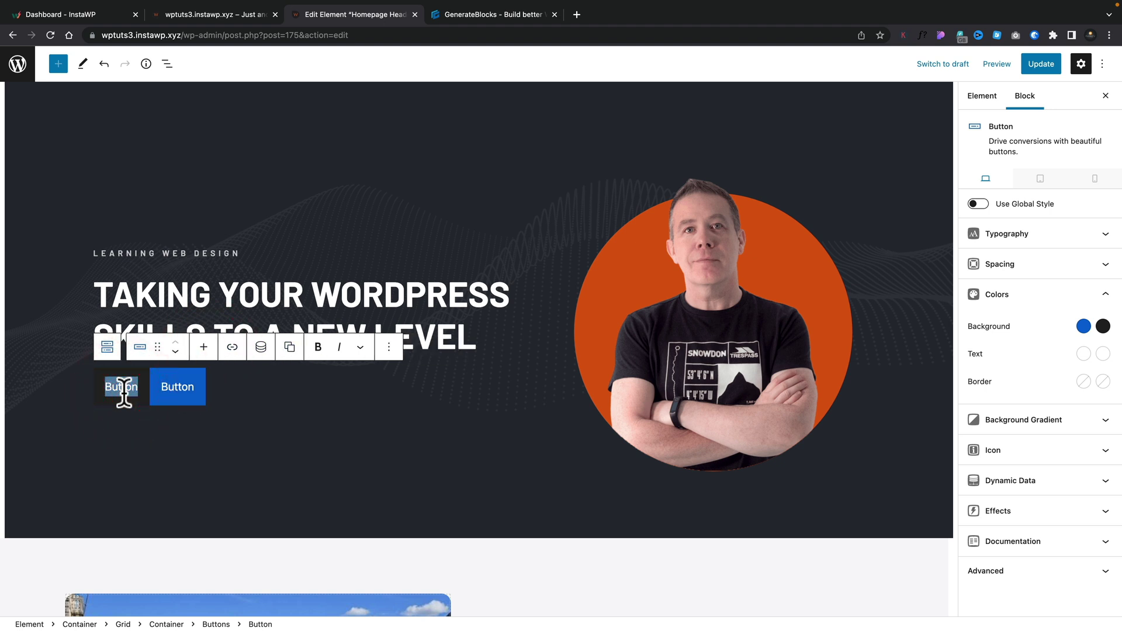
type("Let's Talk")
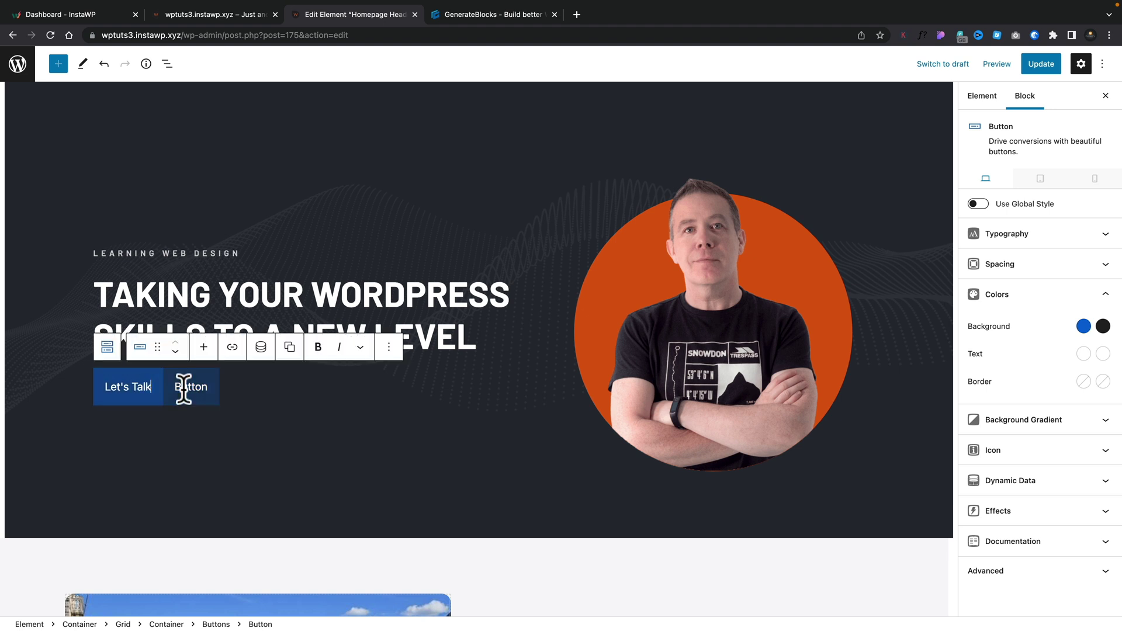
double_click(188, 388)
type("Subsc")
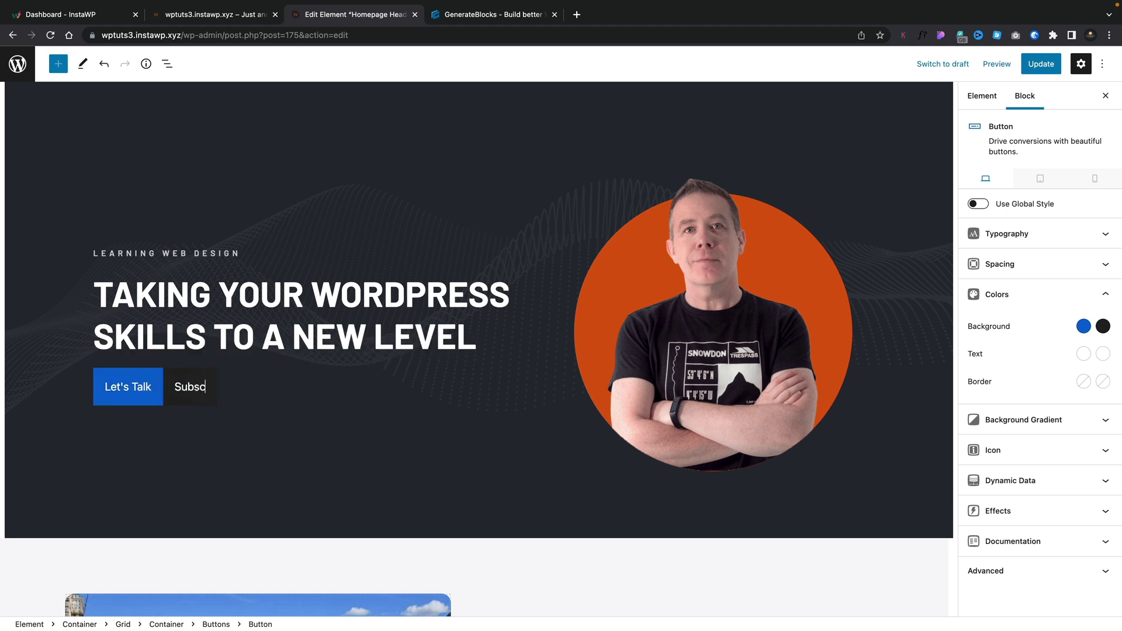
type("ribe")
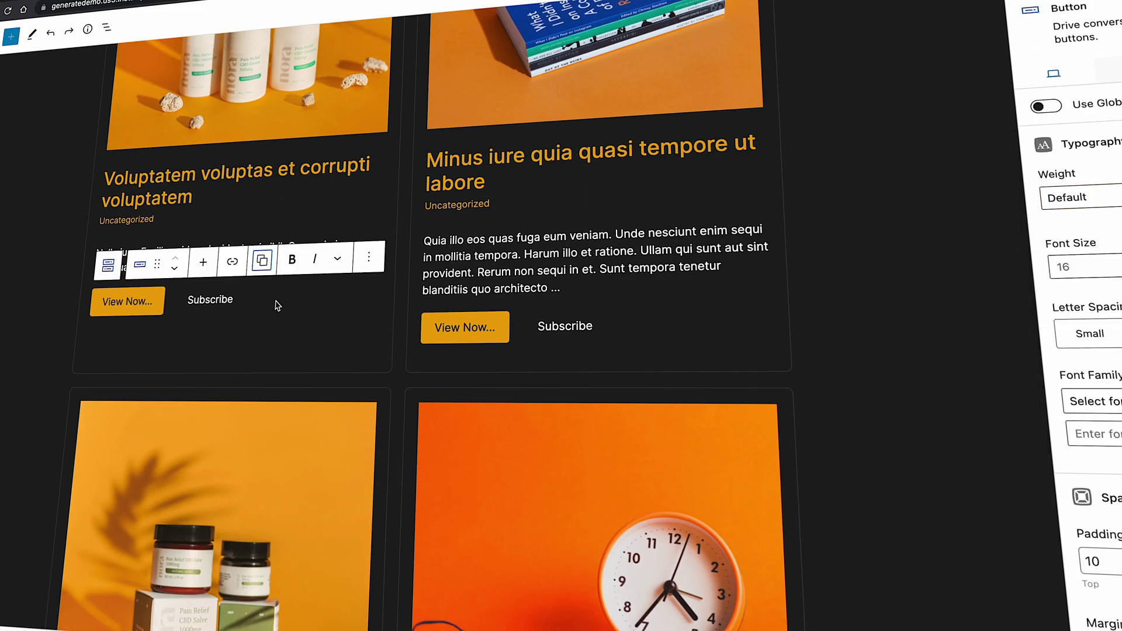
- Paste the View Now button's styles onto Subscribe and return to the Elements list
left_click(203, 301)
left_click(356, 258)
left_click(362, 326)
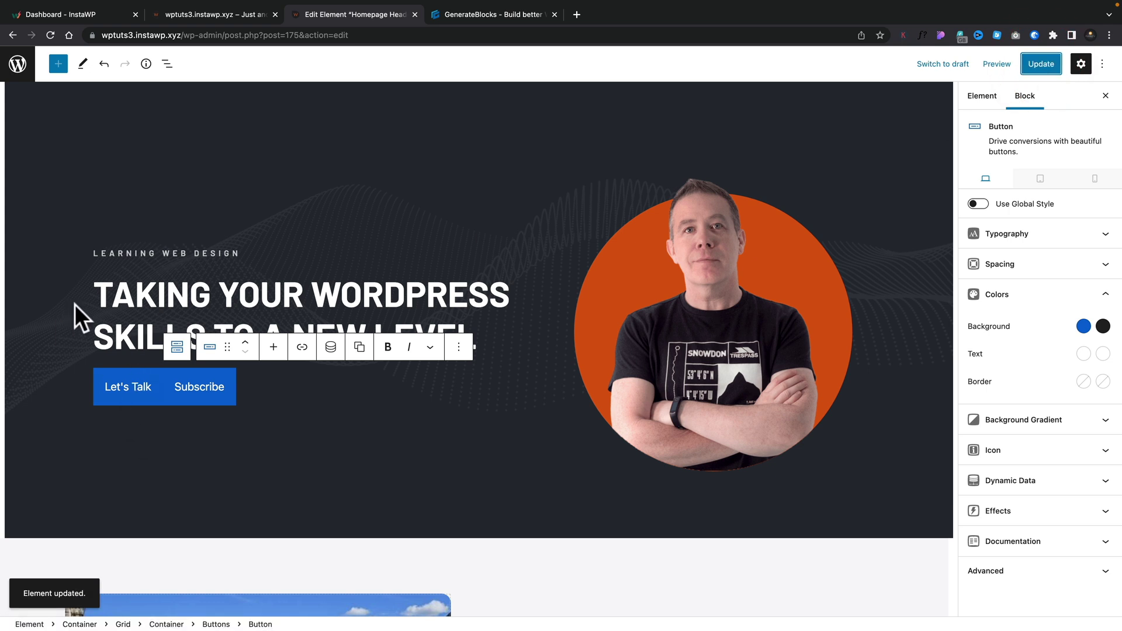
left_click(19, 65)
- Inspect the Buttons global style's Primary and Secondary Button settings
mouse_move(70, 468)
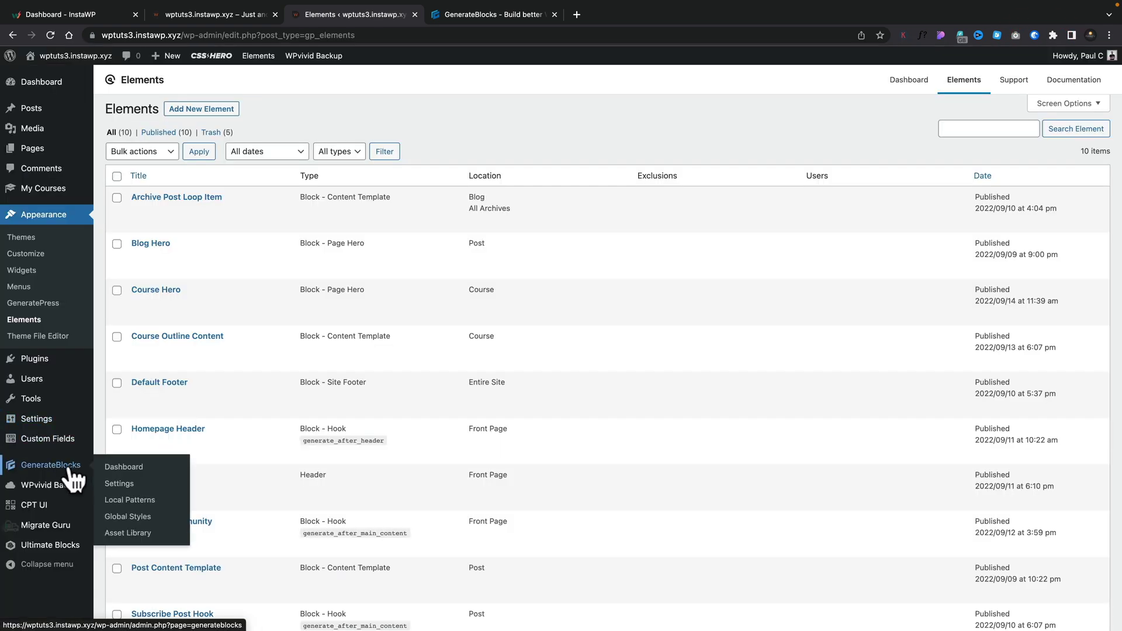
left_click(125, 518)
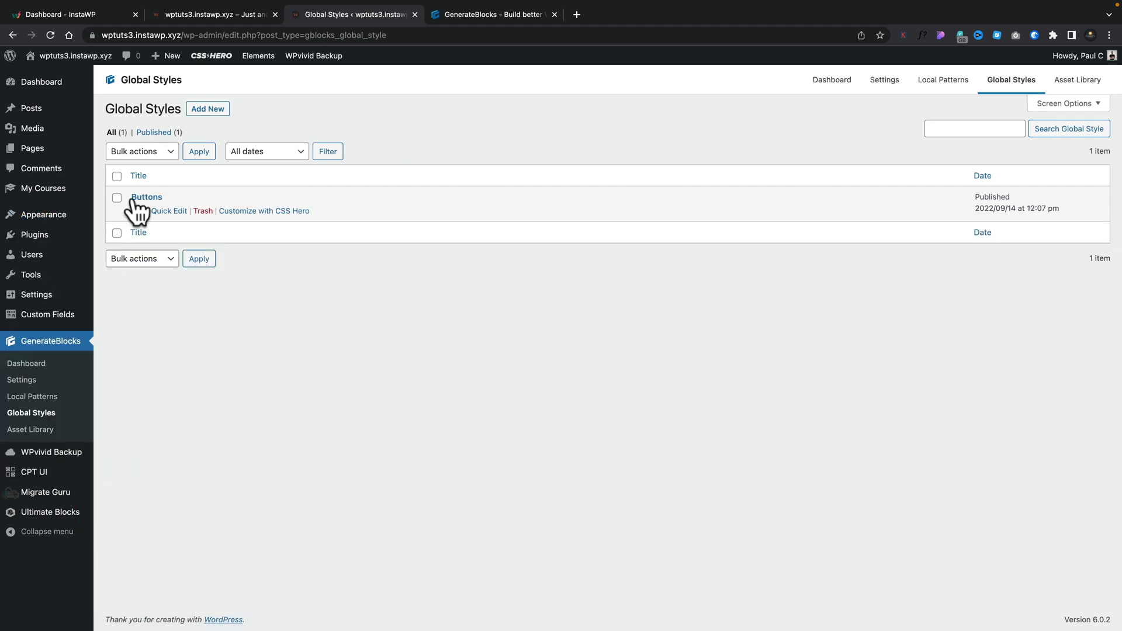
left_click(147, 197)
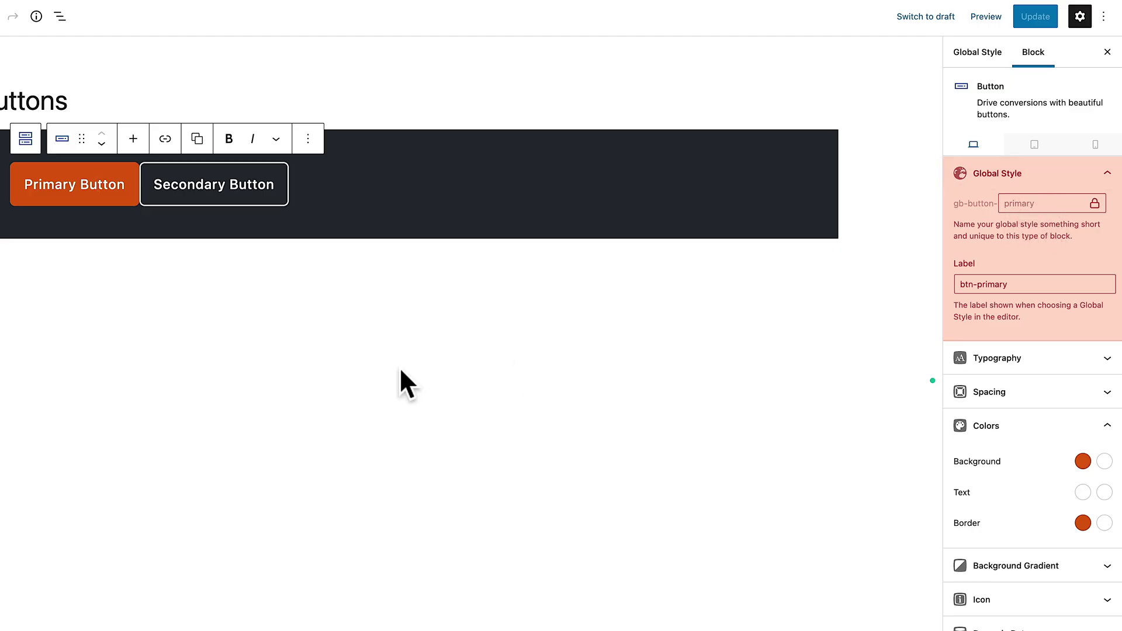
left_click(200, 184)
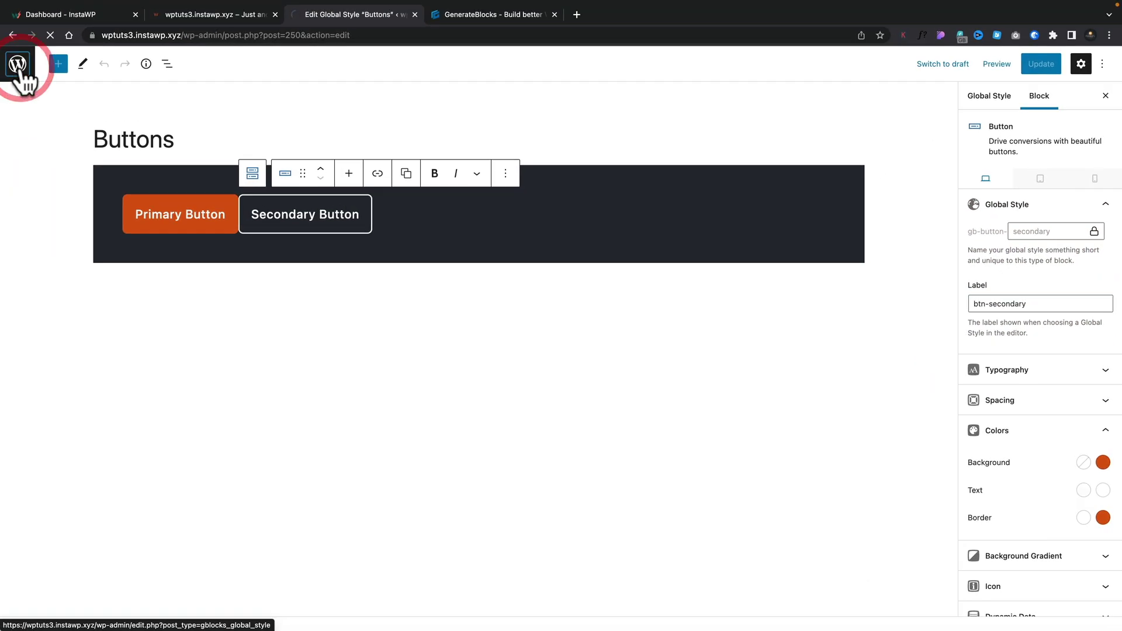
left_click(7, 61)
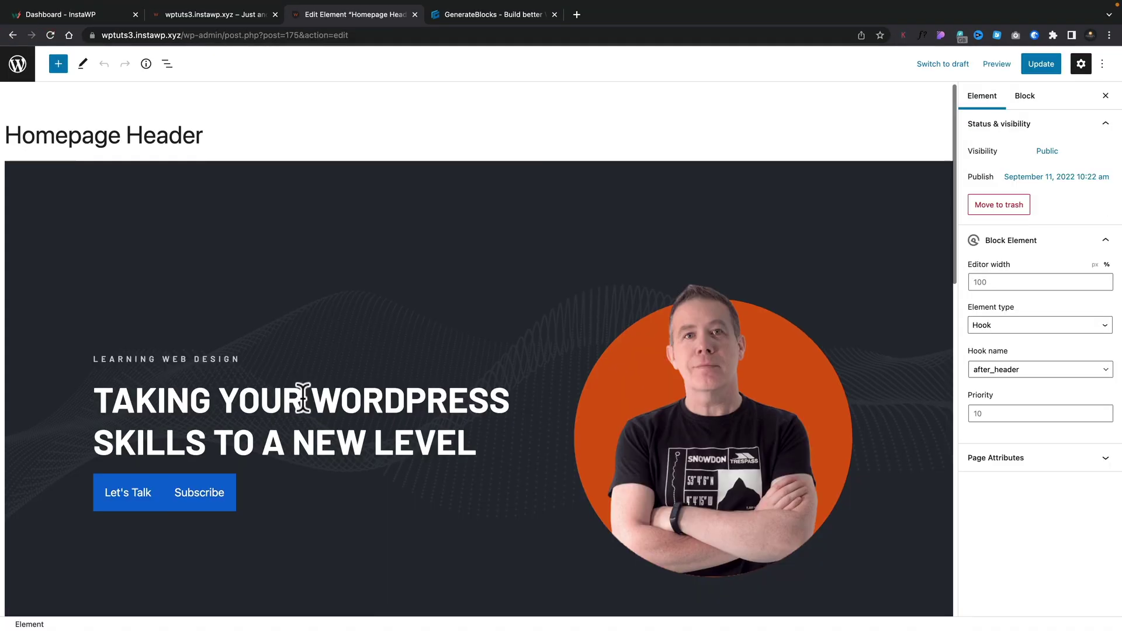
- Turn on global styling for Let's Talk and apply btn-primary so it turns orange
scroll(301, 403, "down", 3)
scroll(303, 397, "down", 2)
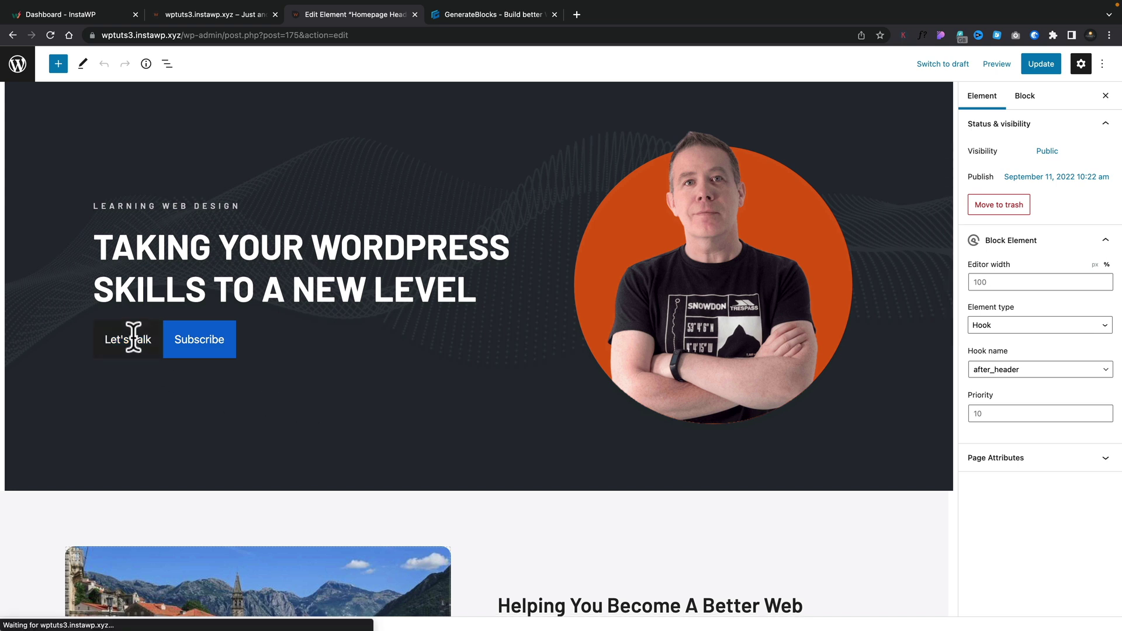
left_click(134, 338)
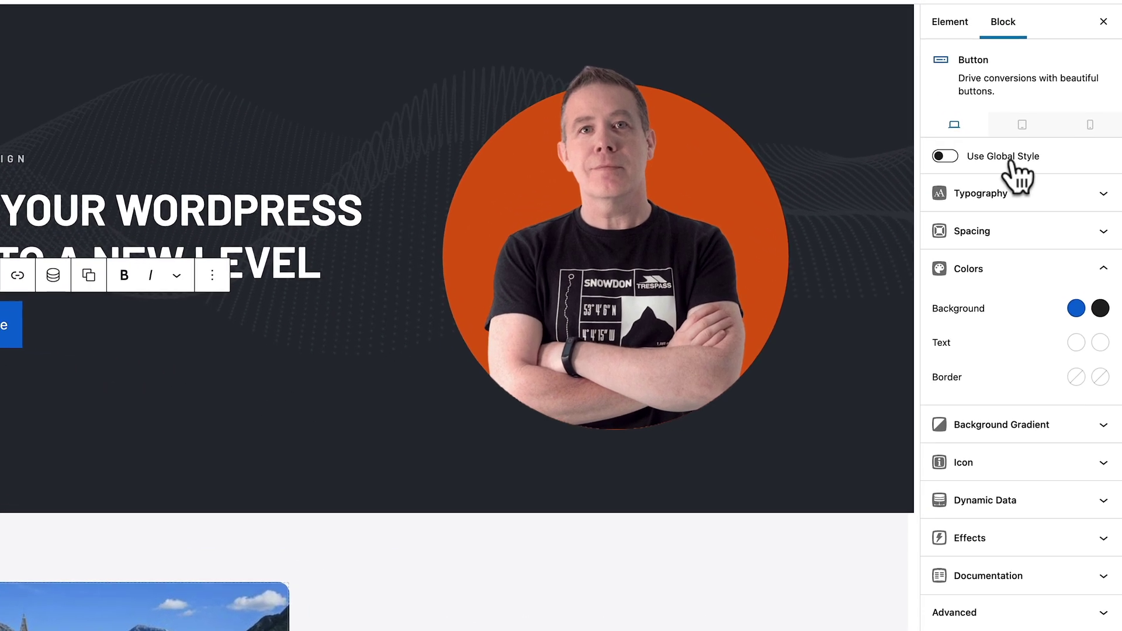
left_click(943, 153)
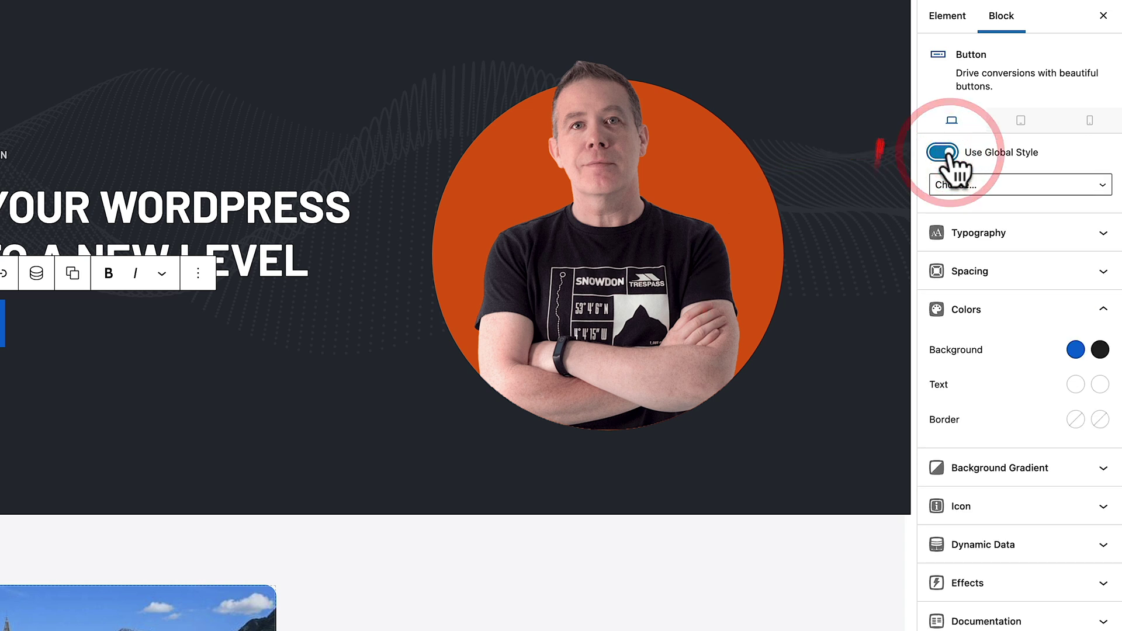
left_click(969, 186)
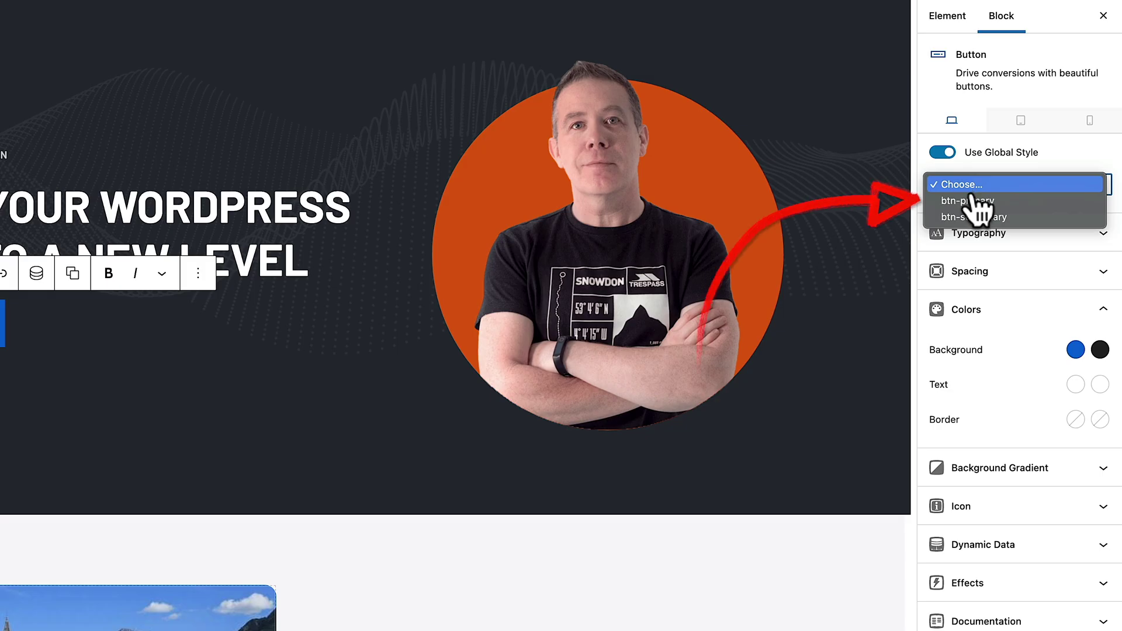
left_click(984, 202)
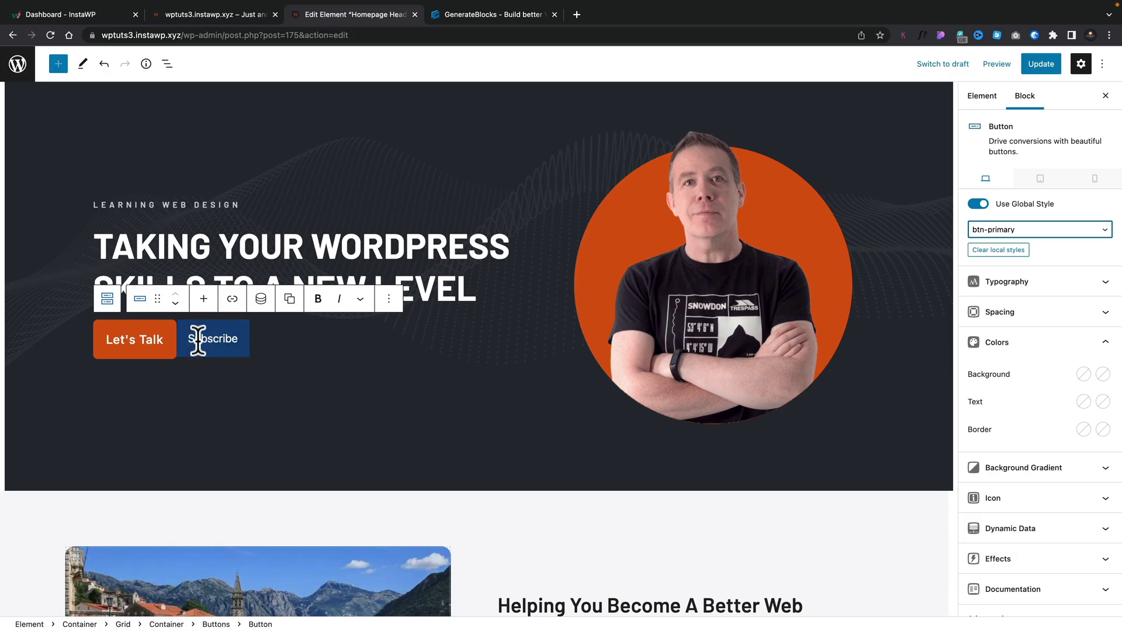
left_click(197, 340)
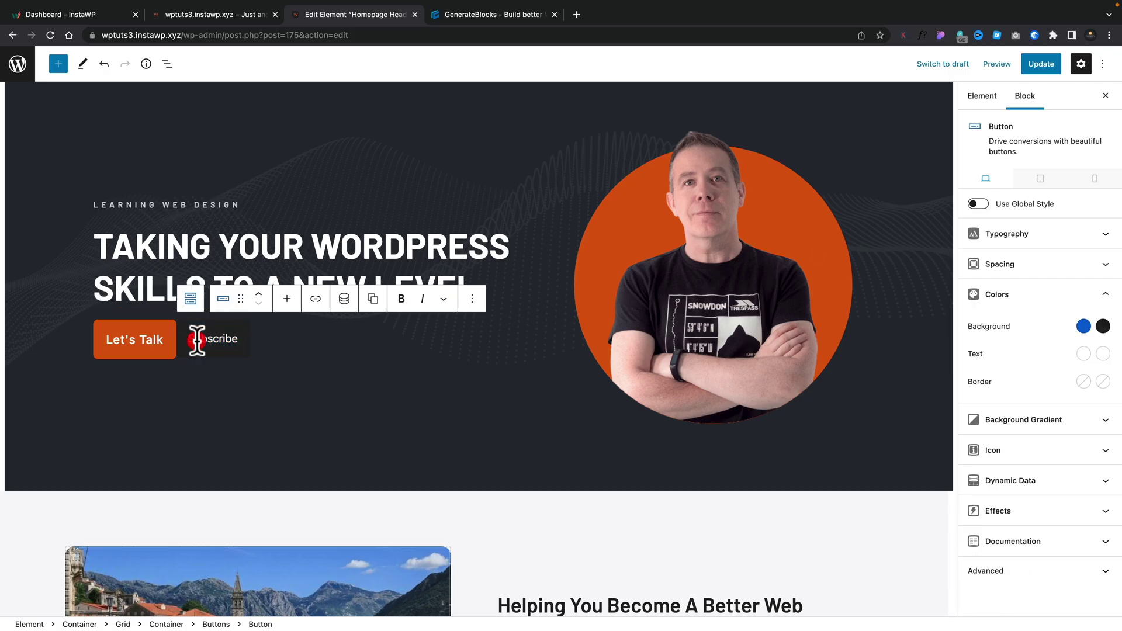
- Apply the btn-secondary global style to the Subscribe button
left_click(987, 210)
left_click(997, 229)
left_click(1001, 254)
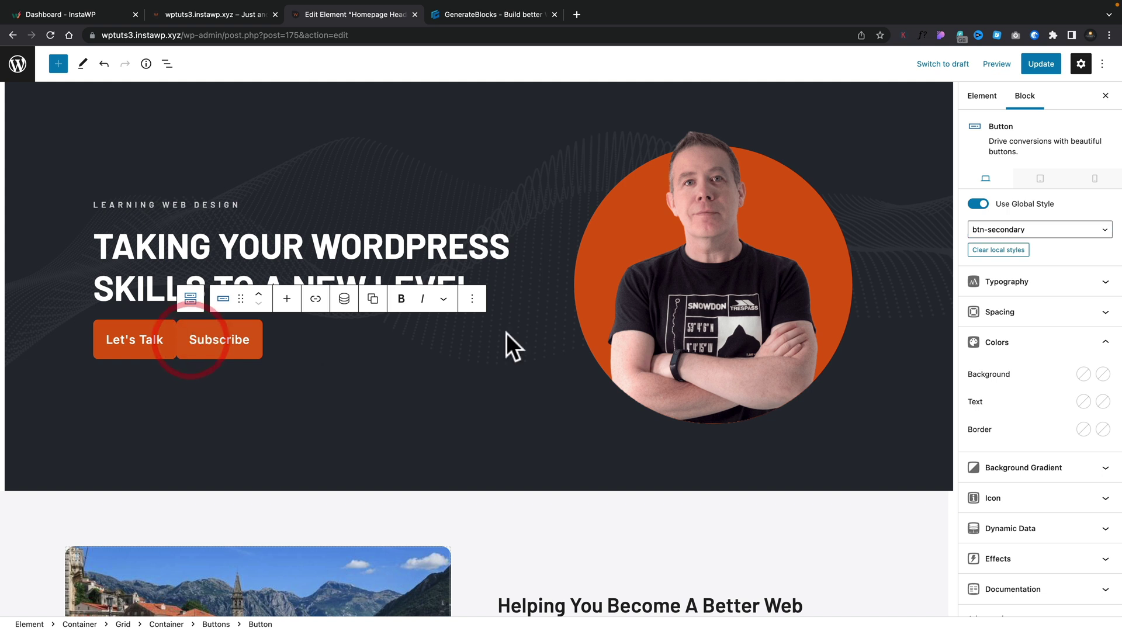
- Add the chevron-right icon from the General icon set to Subscribe
left_click(1068, 500)
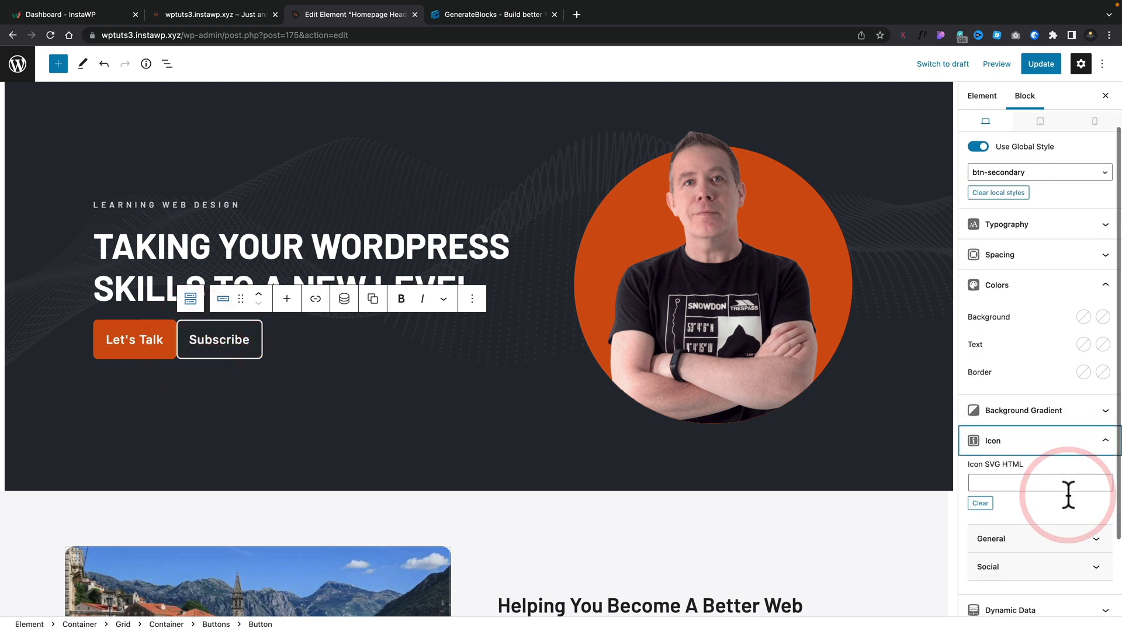
scroll(1046, 479, "down", 3)
left_click(1020, 445)
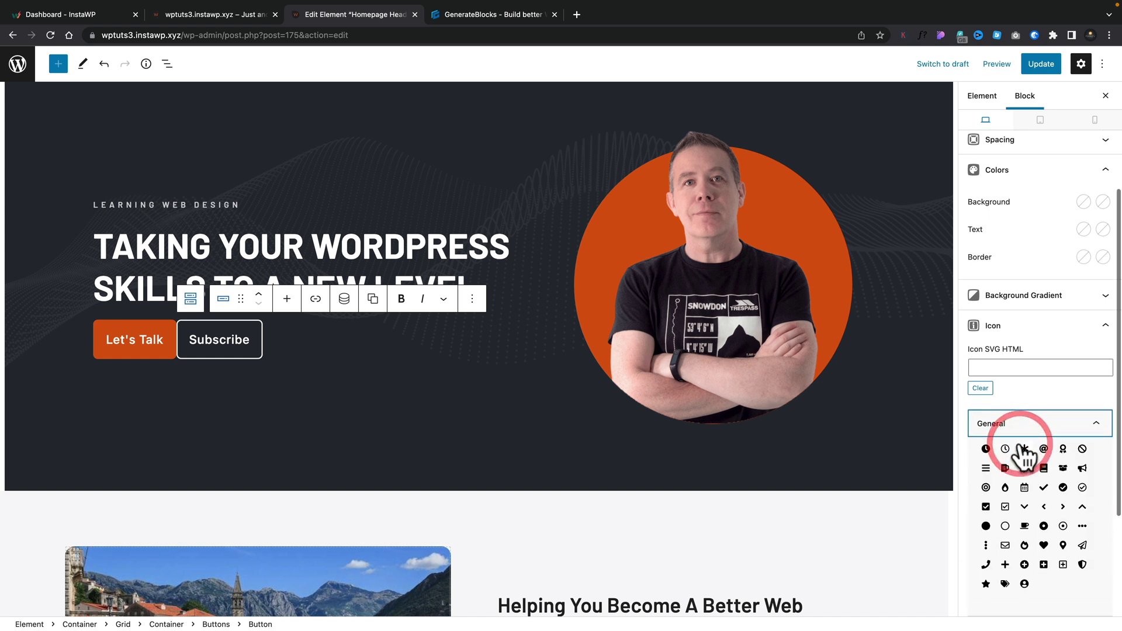
scroll(1023, 461, "down", 2)
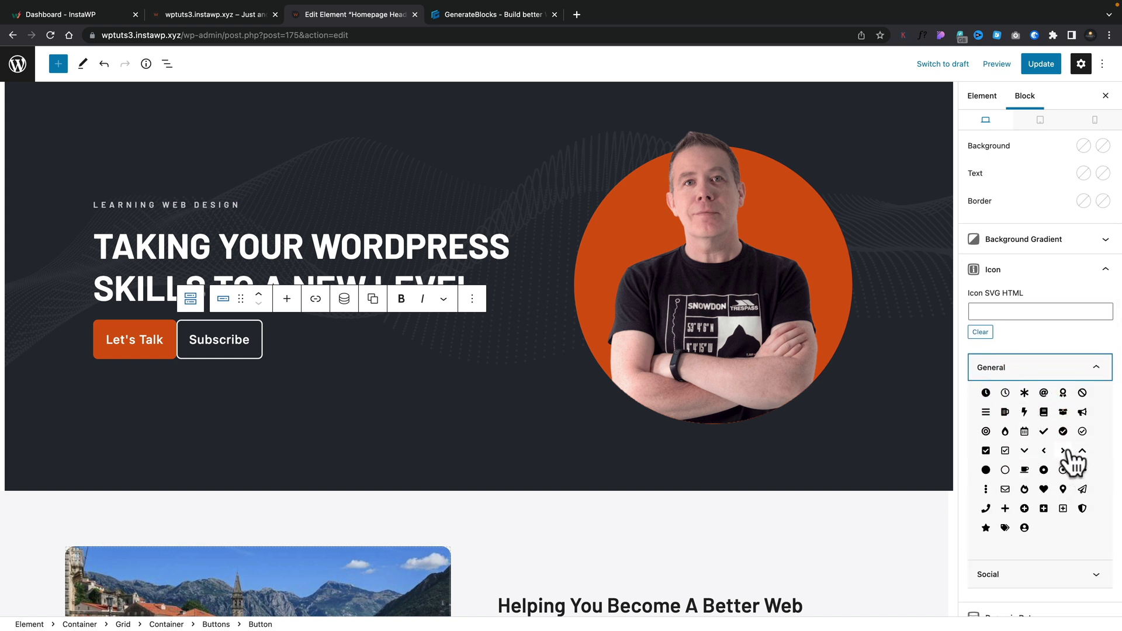
left_click(1063, 451)
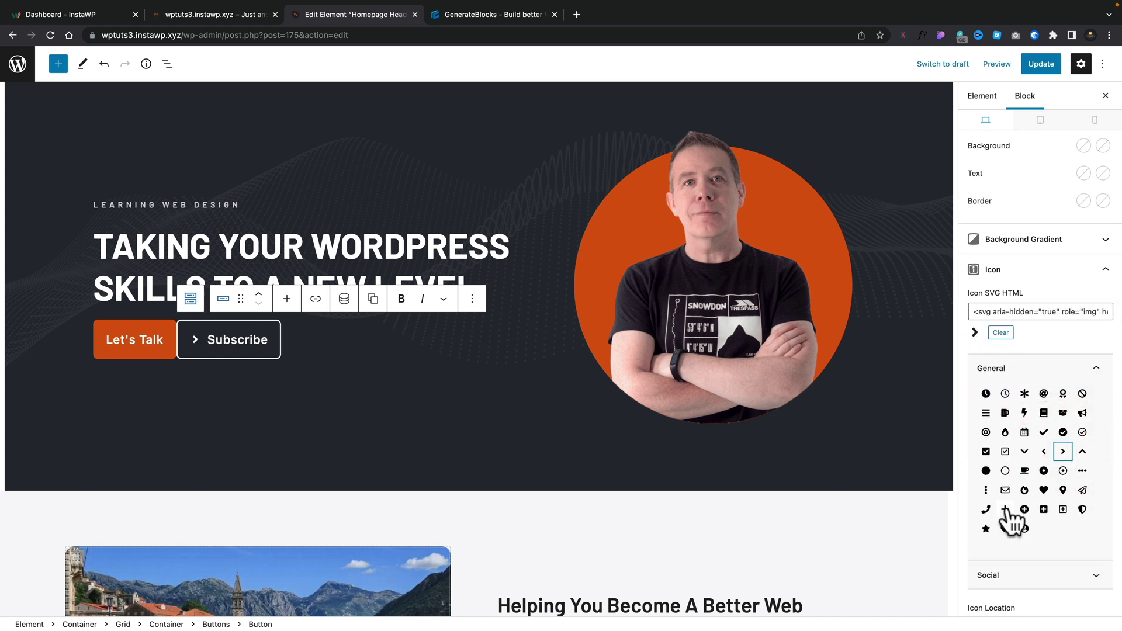
scroll(1011, 520, "down", 2)
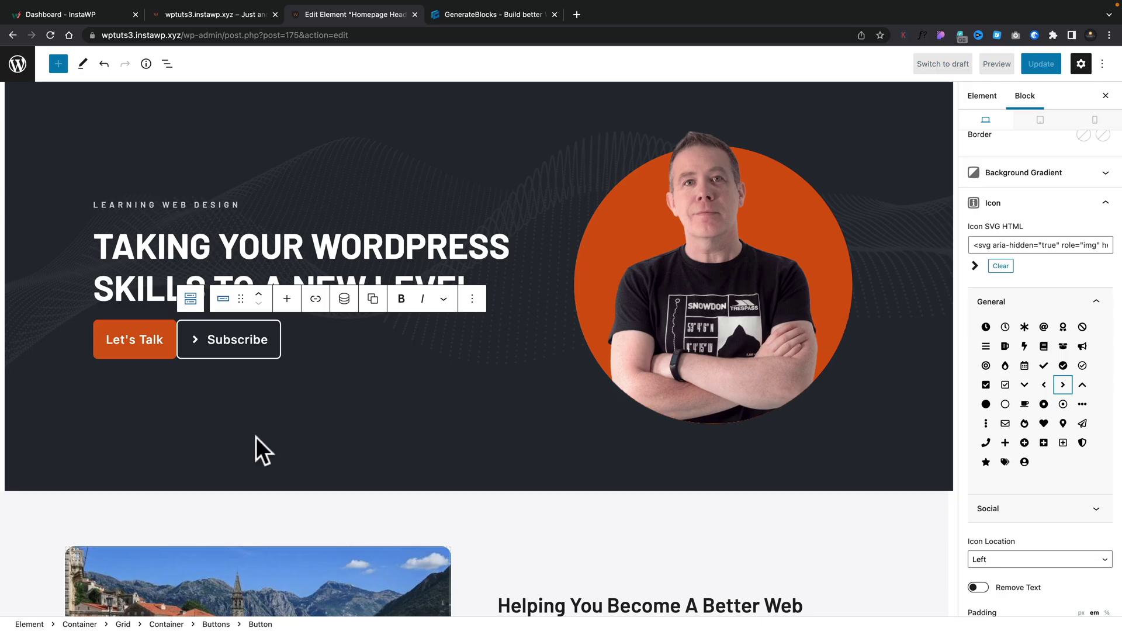
left_click(145, 341)
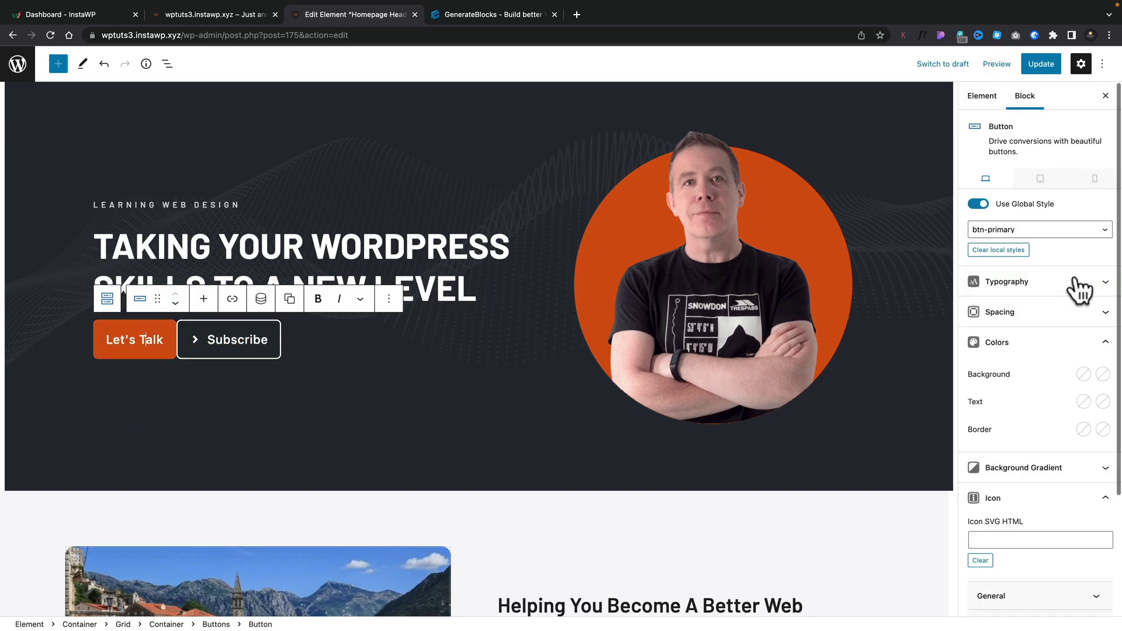
- Give Let's Talk a 20 px right margin and update the Homepage Header element
left_click(1039, 313)
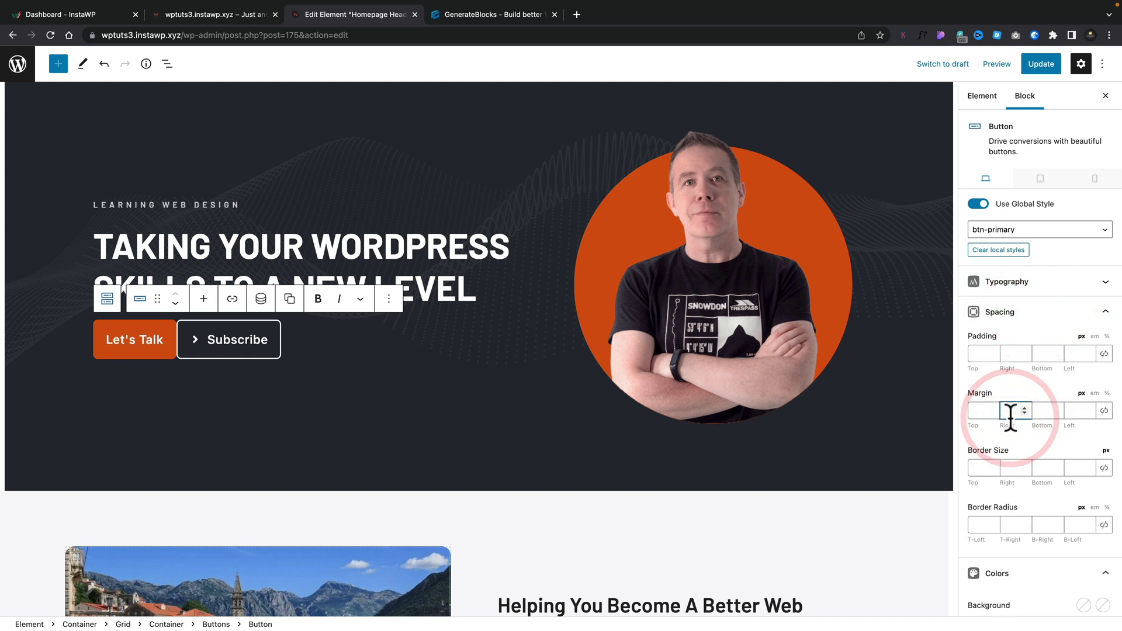
type("20")
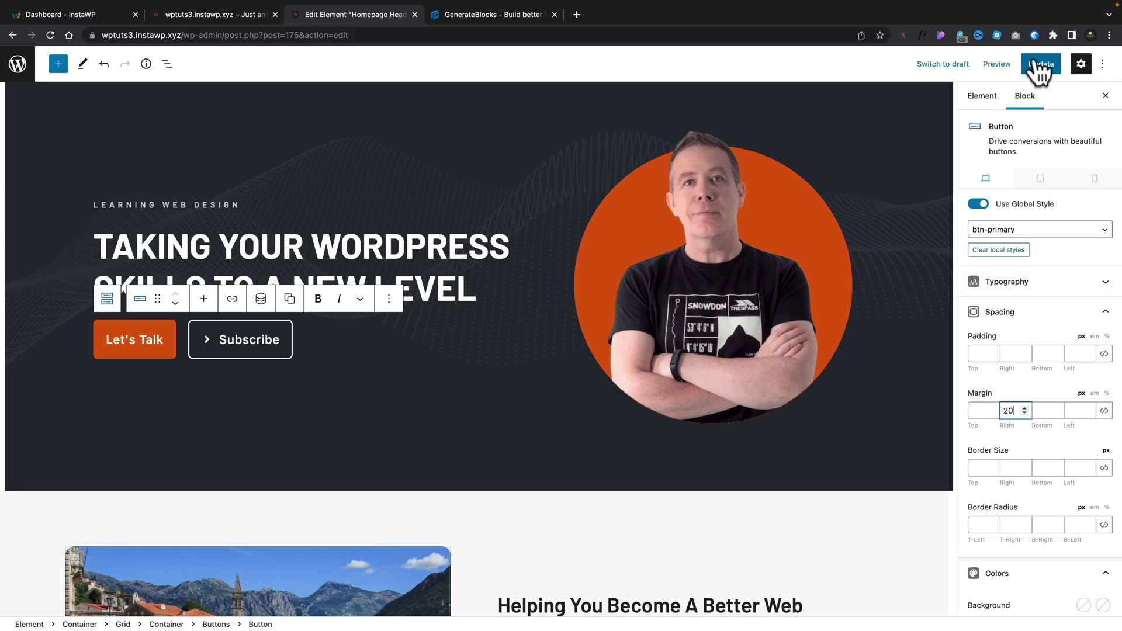
left_click(1035, 65)
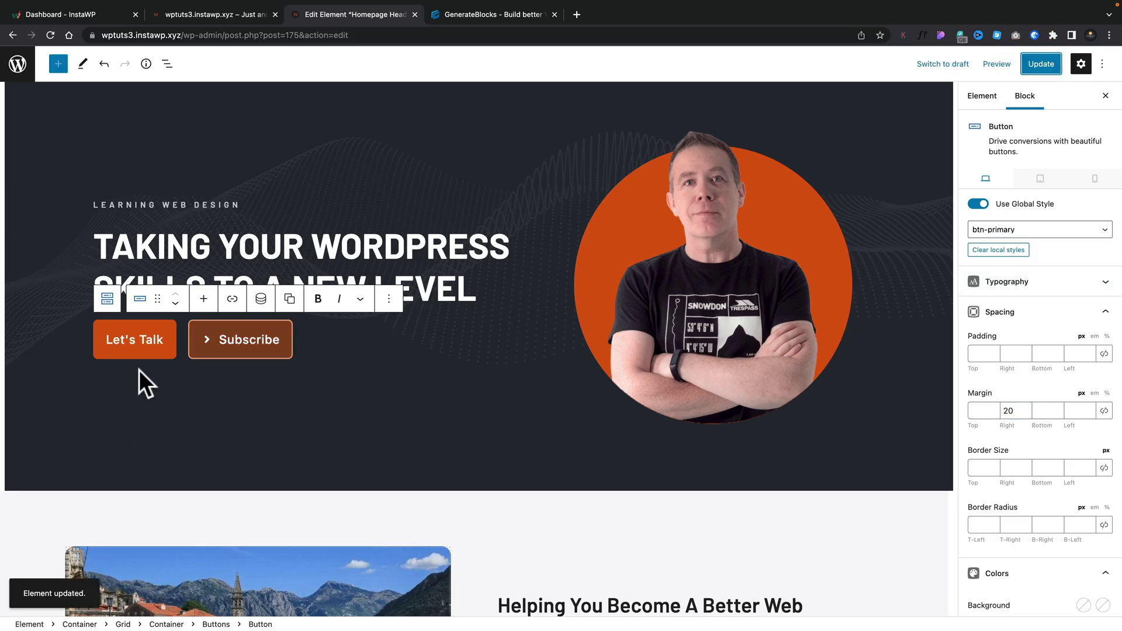
- Reload the live homepage to view the spaced Let's Talk and Subscribe buttons
left_click(200, 8)
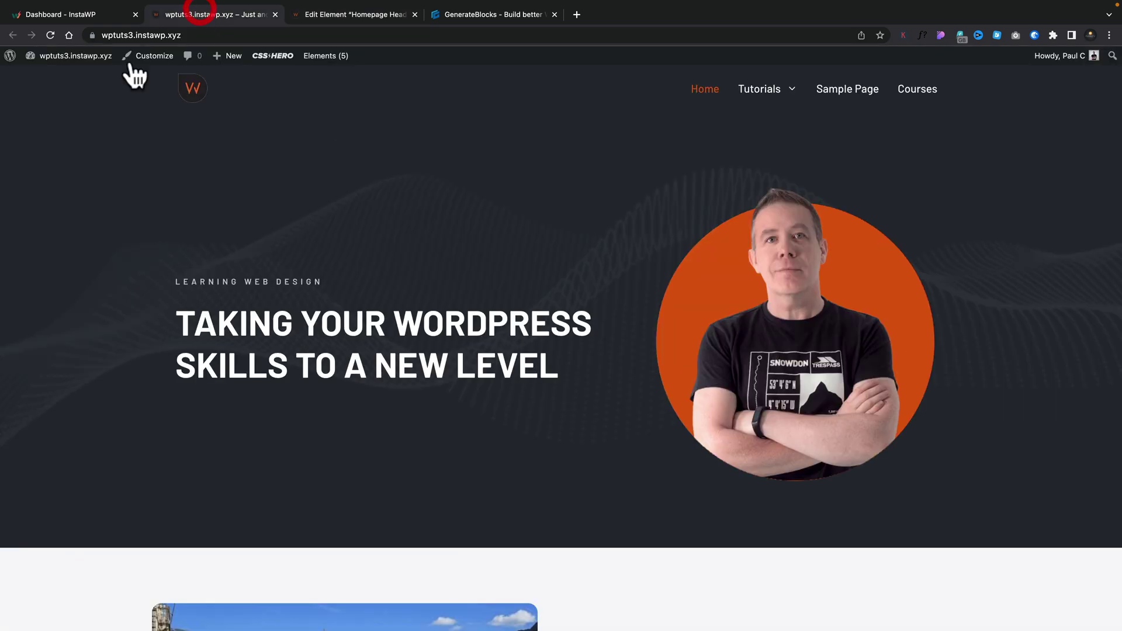
left_click(50, 34)
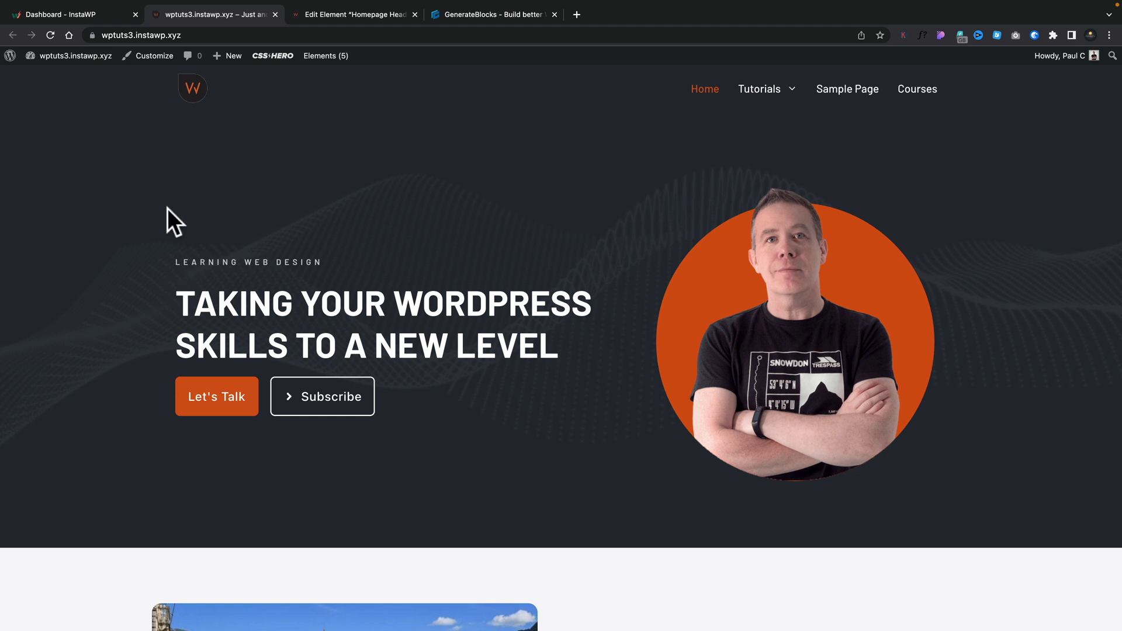
mouse_move(209, 61)
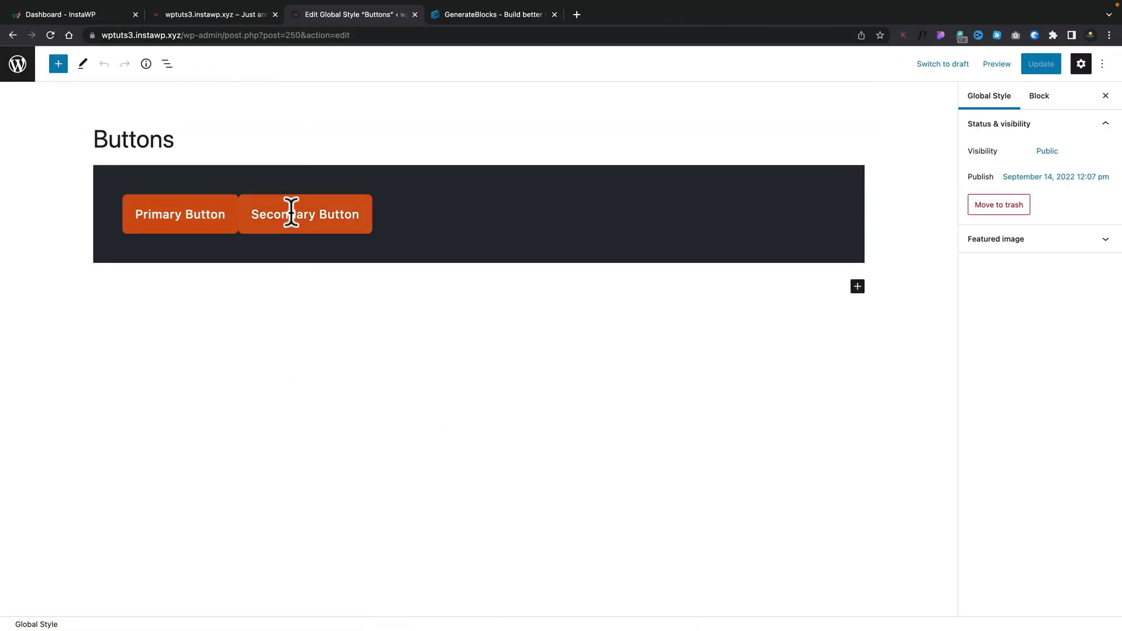
- Set Secondary Button's background to base-2 and text to orange, then update the style
left_click(291, 212)
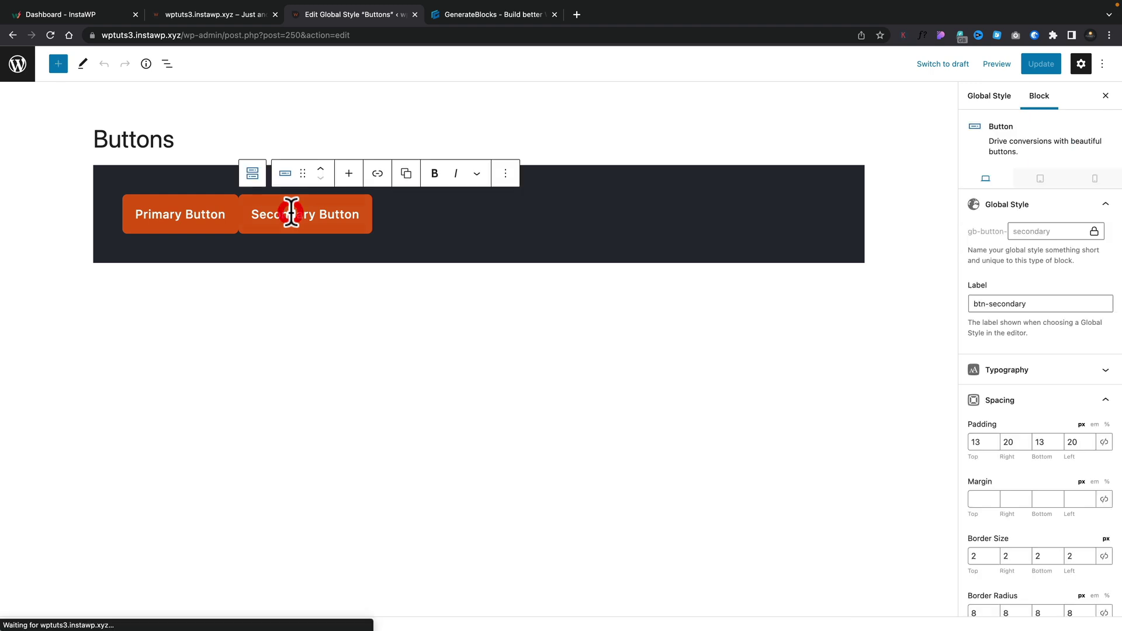
scroll(997, 471, "down", 6)
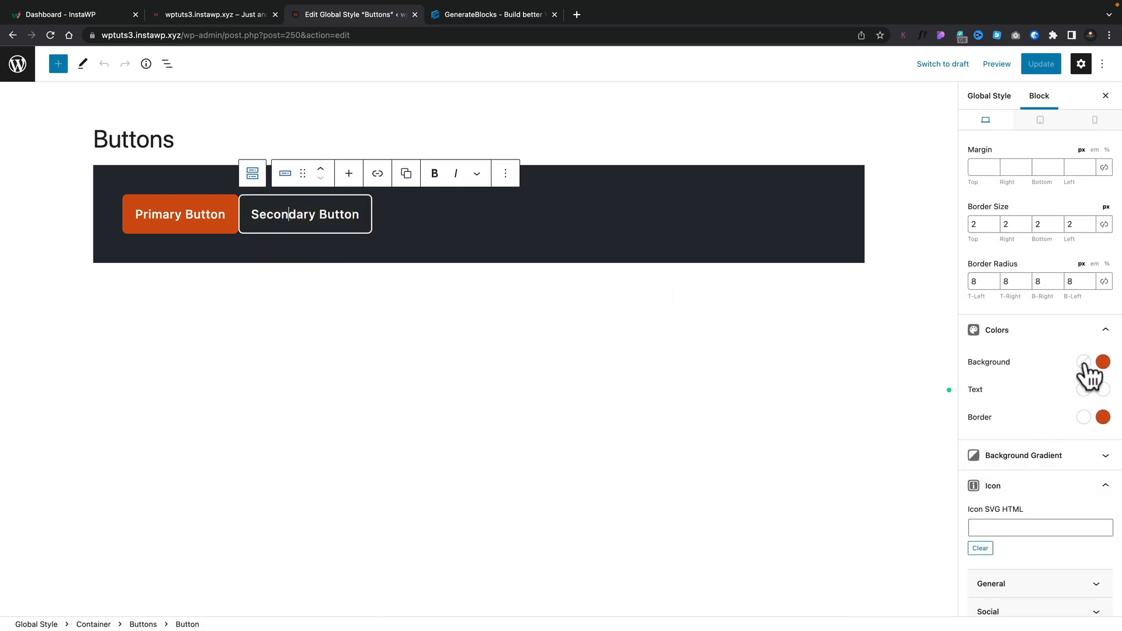
left_click(1083, 363)
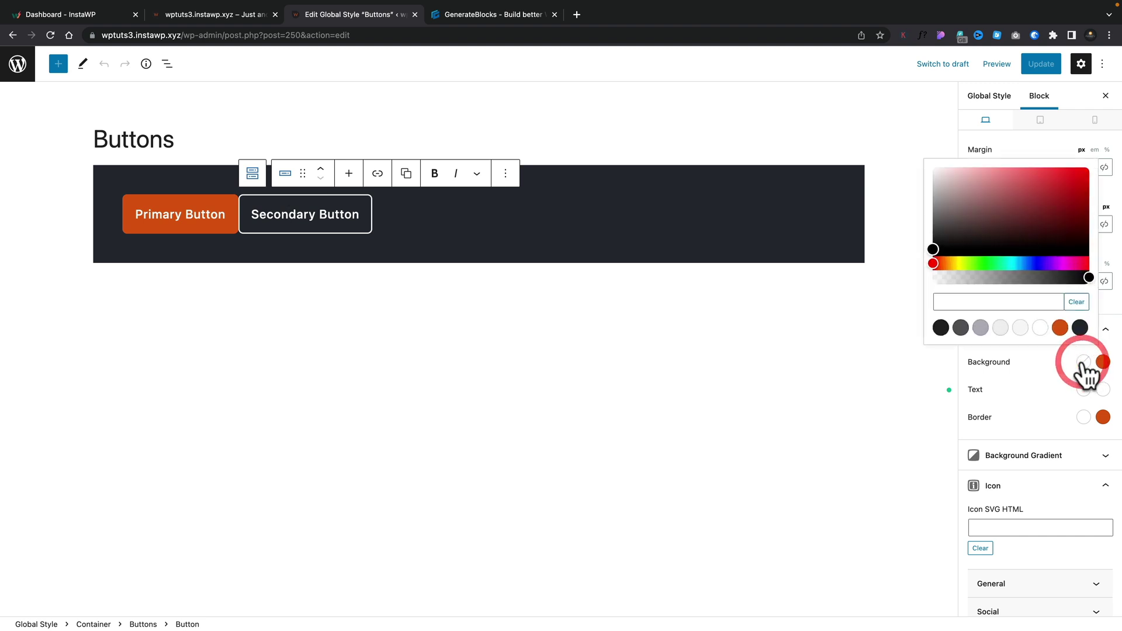
left_click(1020, 327)
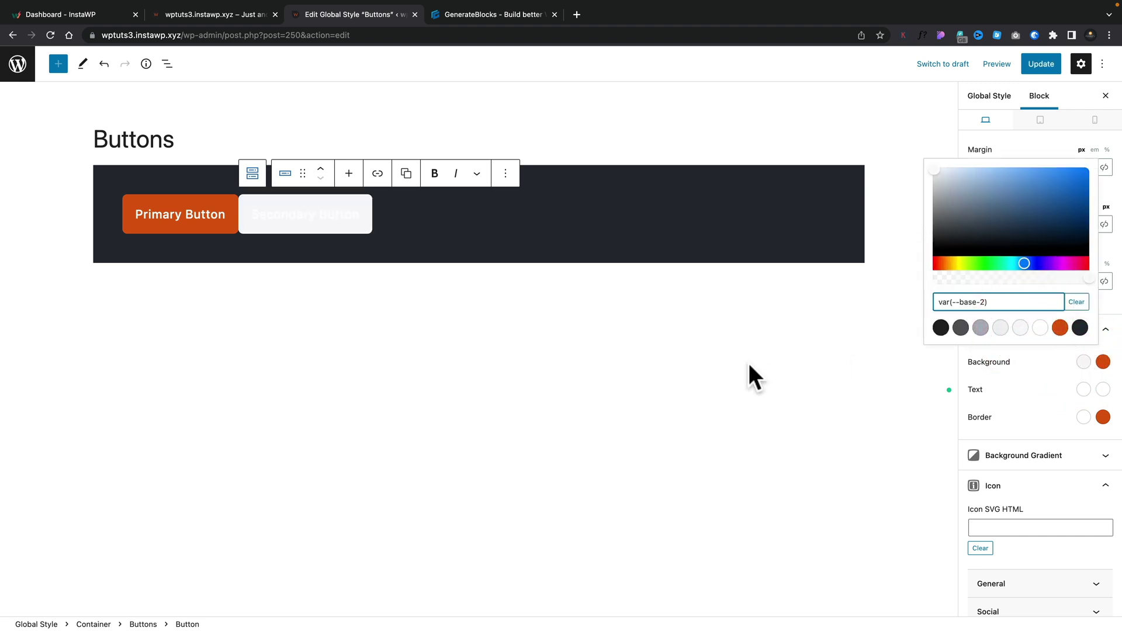
left_click(1026, 395)
left_click(1082, 389)
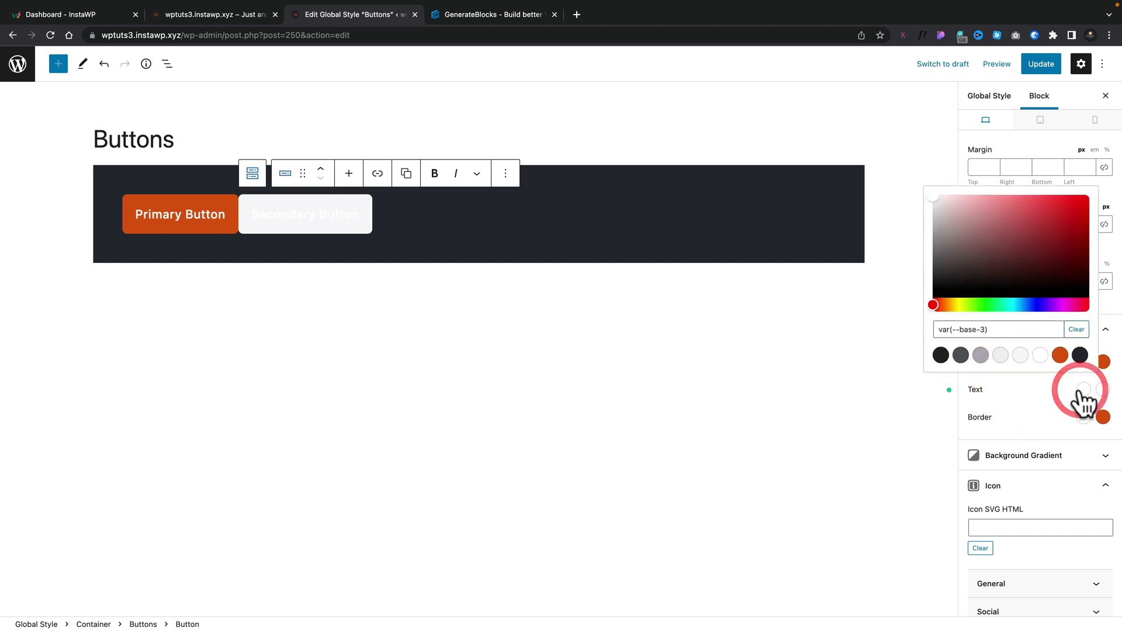
left_click(1057, 355)
left_click(392, 384)
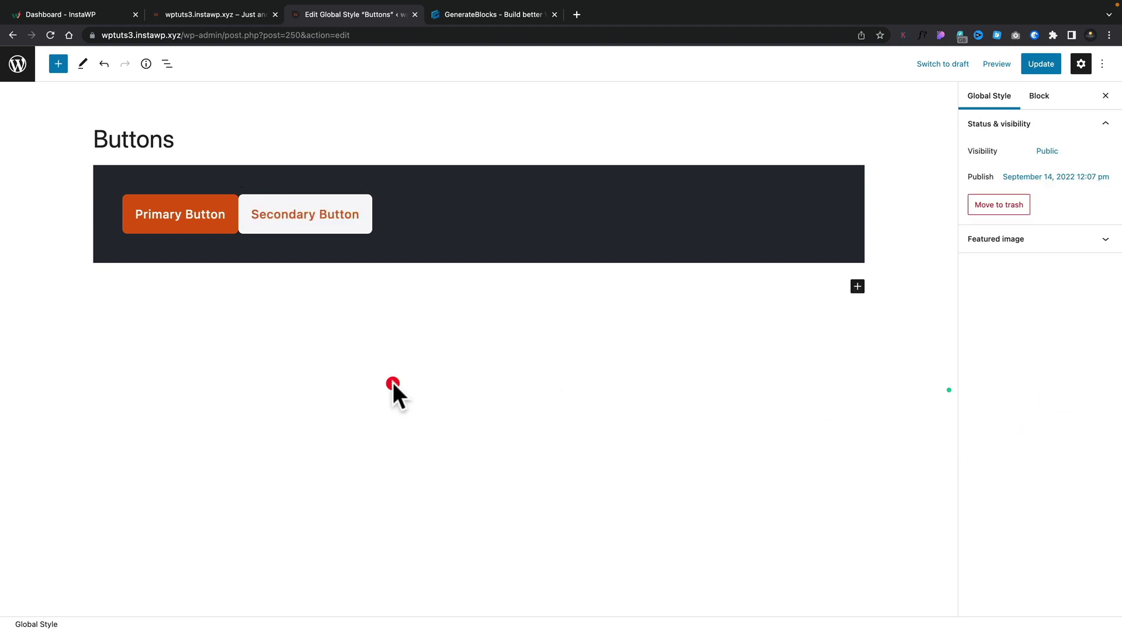
left_click(1045, 66)
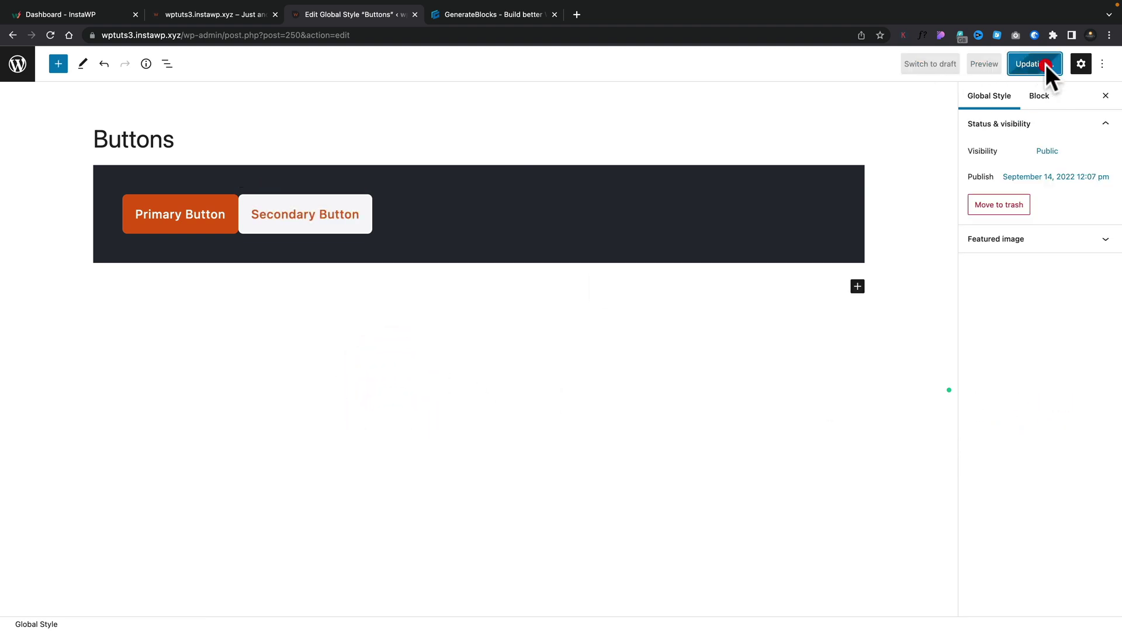
- Reload the live homepage to check Subscribe's light background and orange text
left_click(227, 16)
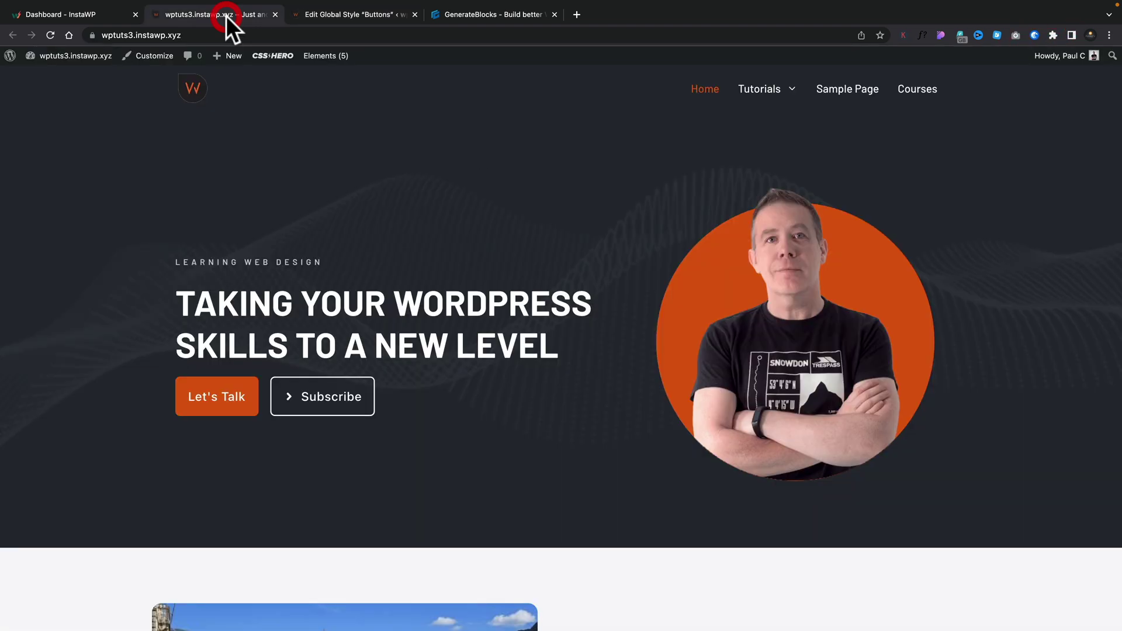
left_click(49, 33)
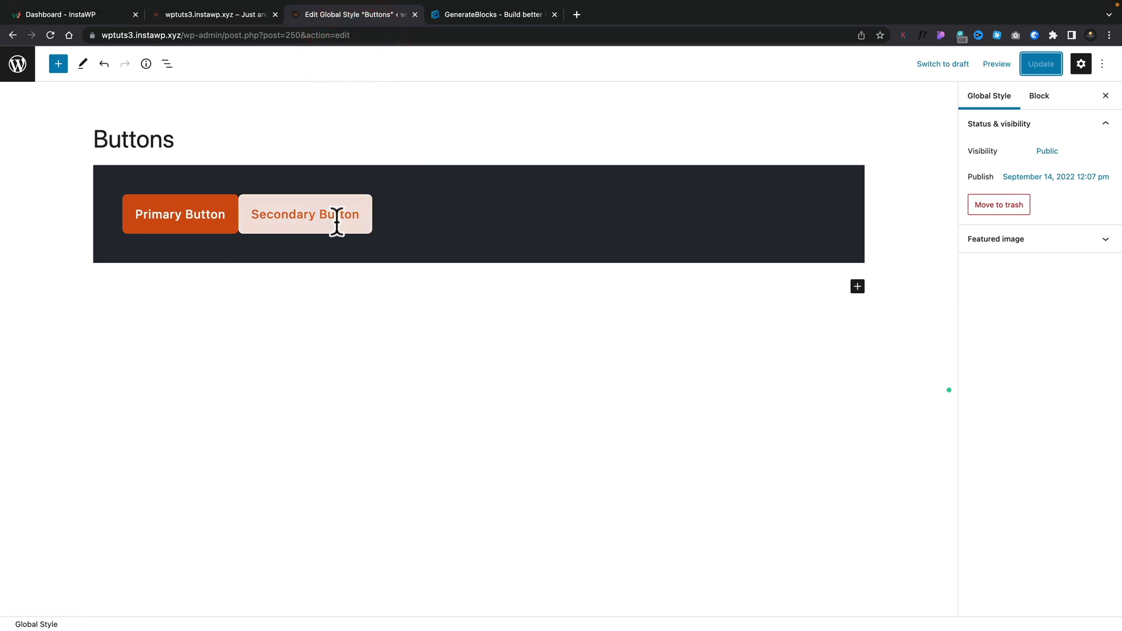
- Undo the Secondary Button restyle and add a third button after the second hero button
left_click(104, 63)
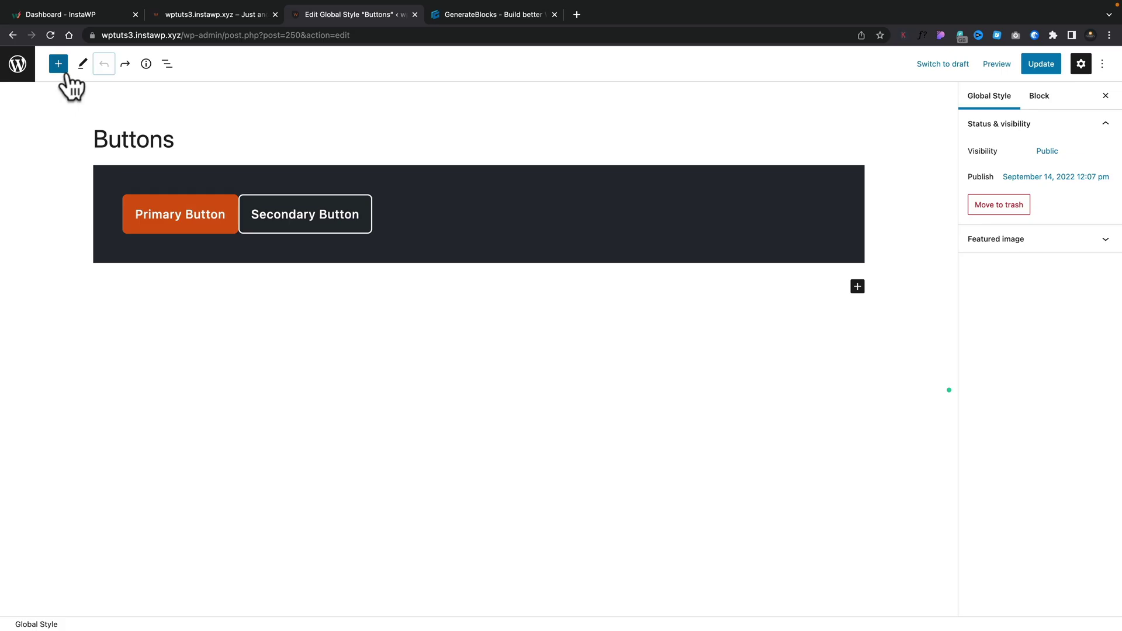
left_click(166, 64)
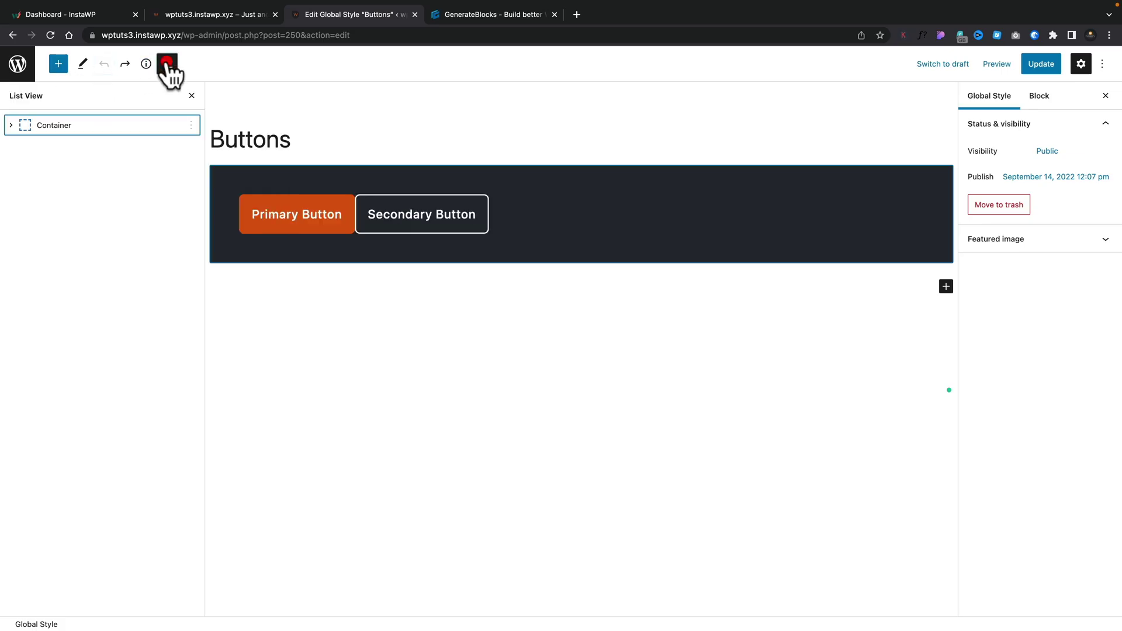
left_click(11, 125)
left_click(26, 147)
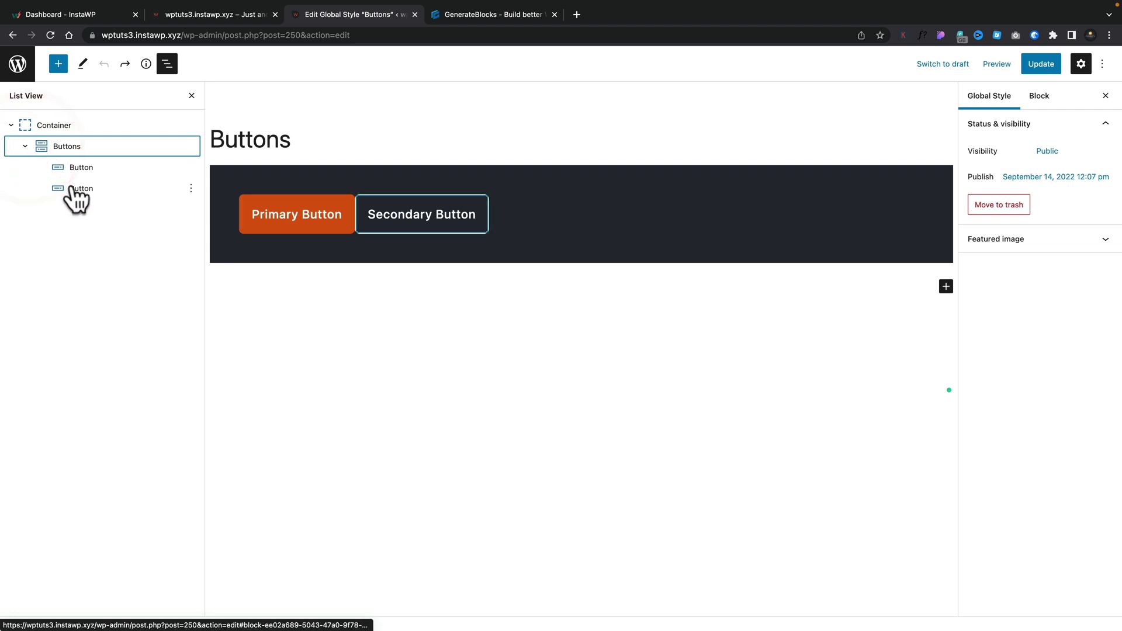
left_click(72, 188)
left_click(465, 174)
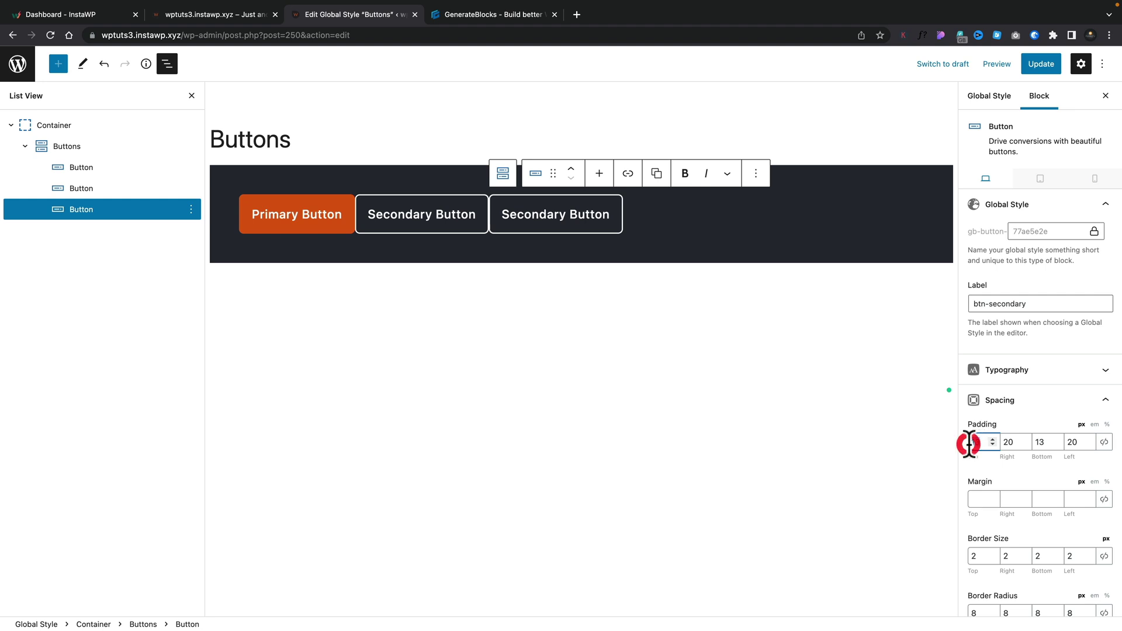
- Set the third button's padding to 5/10/5/10 px
type("5")
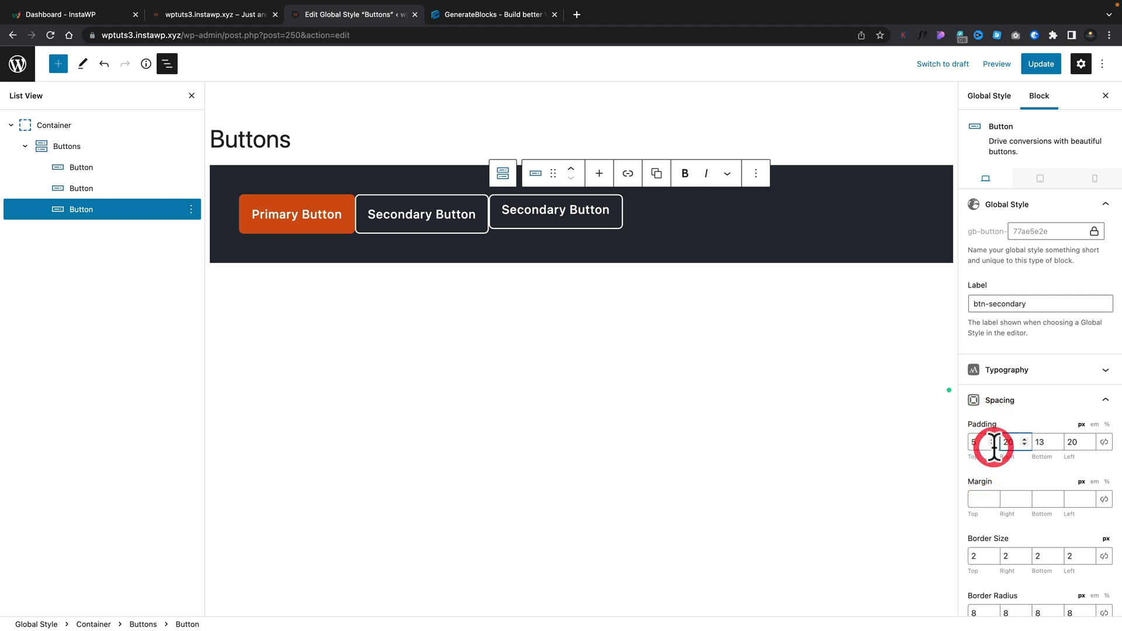
key("BackSpace")
type("1")
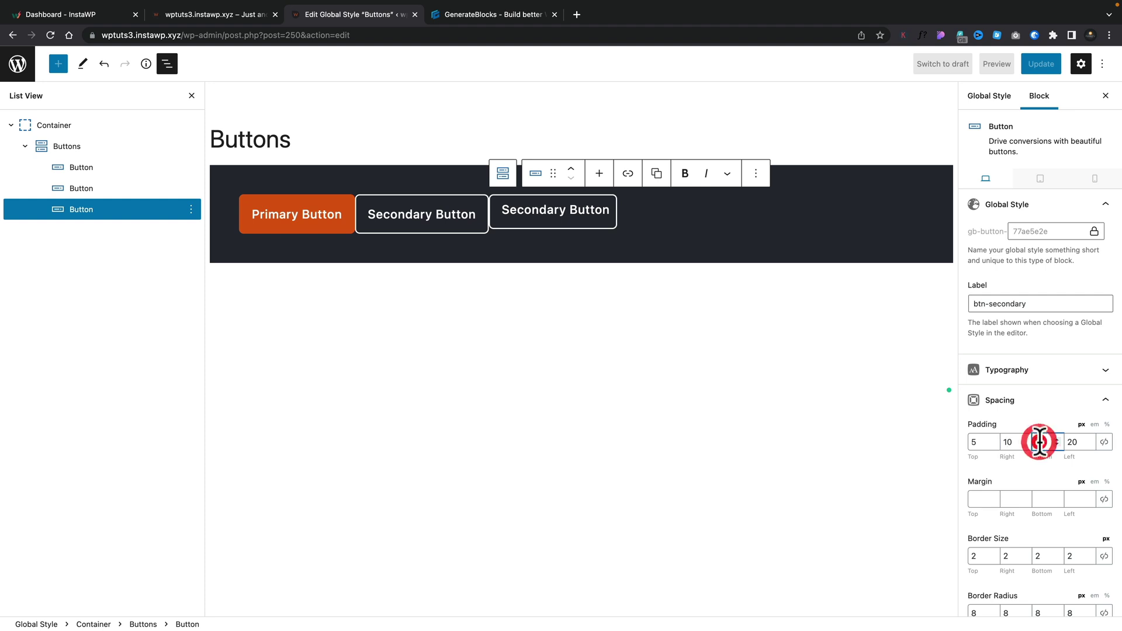
type("5")
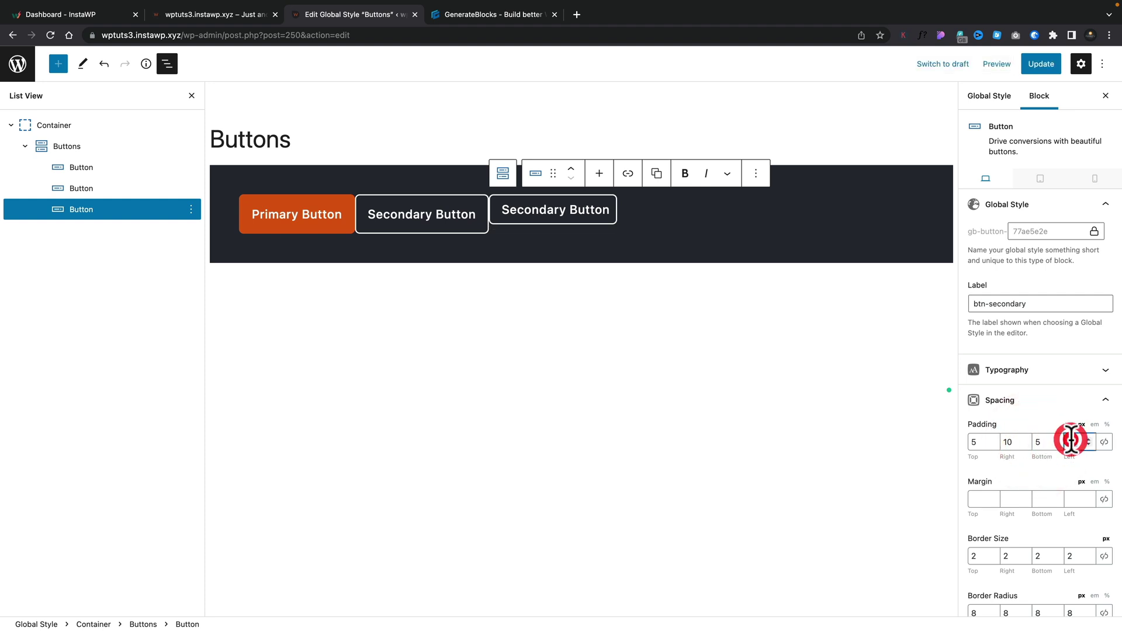
key("BackSpace")
type("10")
- Clear the top border width and unlink to remove the border on every side
scroll(1008, 482, "down", 1)
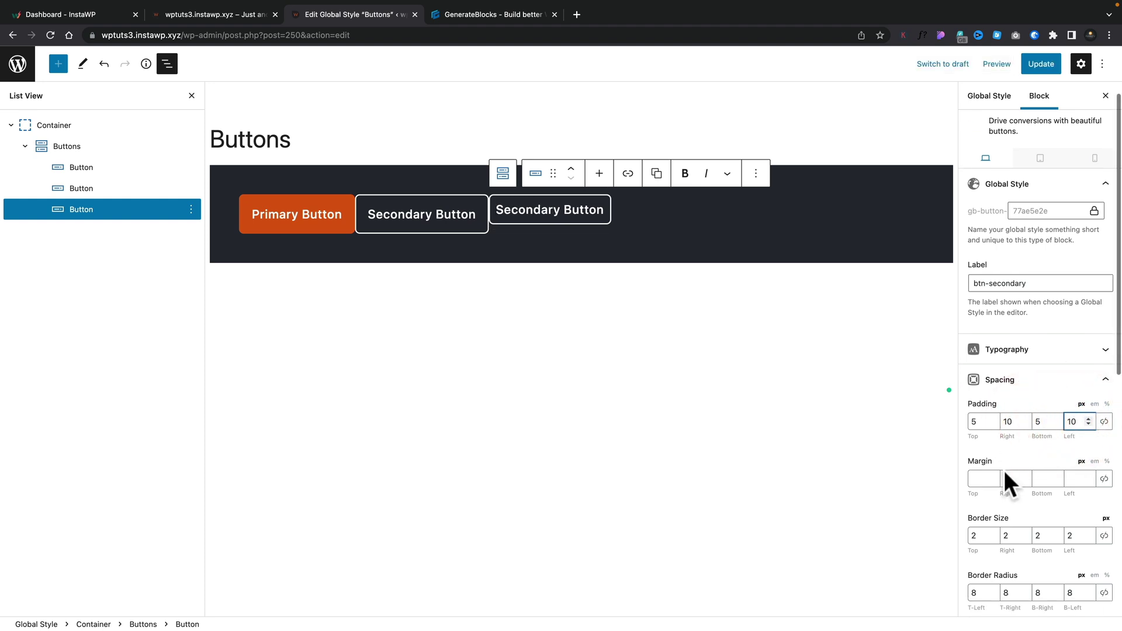
scroll(1006, 483, "down", 5)
left_click(980, 375)
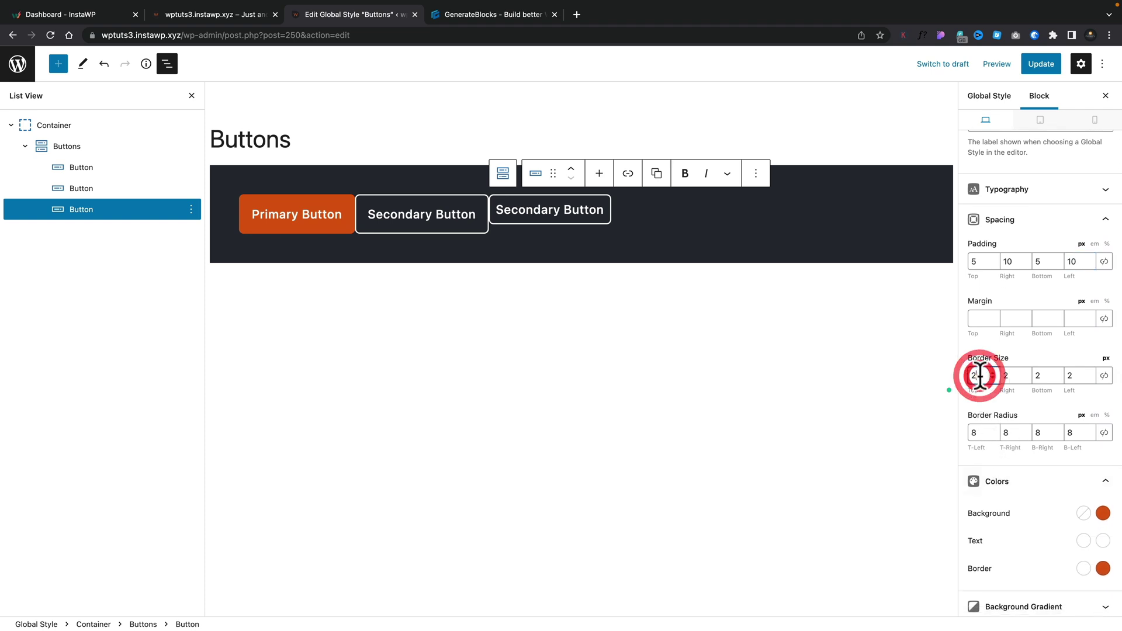
key("BackSpace")
left_click(1104, 375)
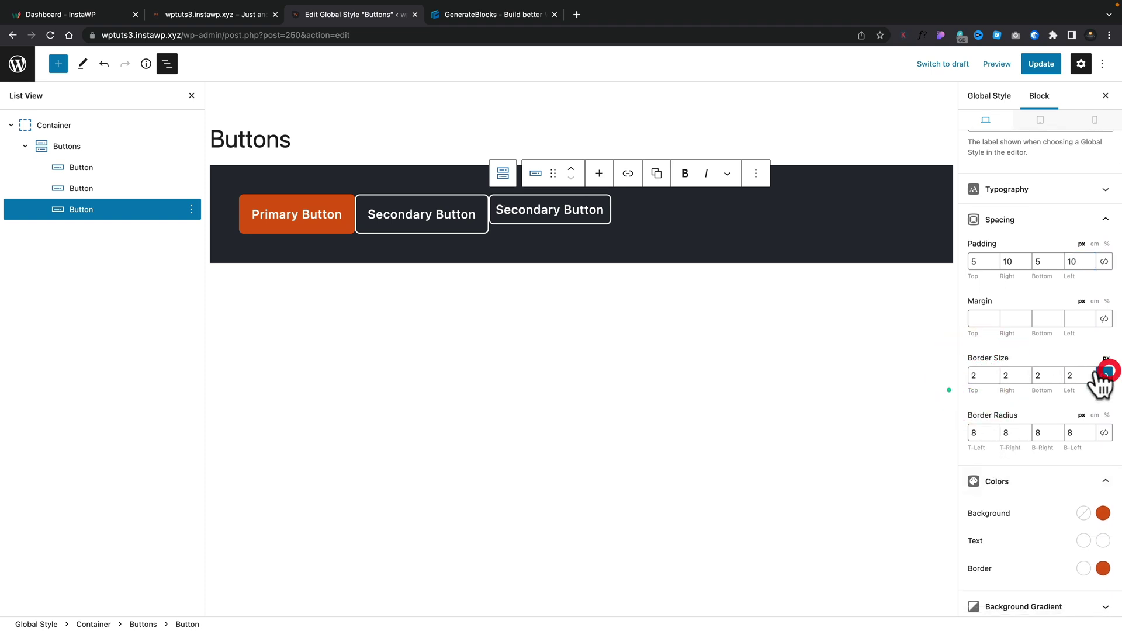
left_click(978, 376)
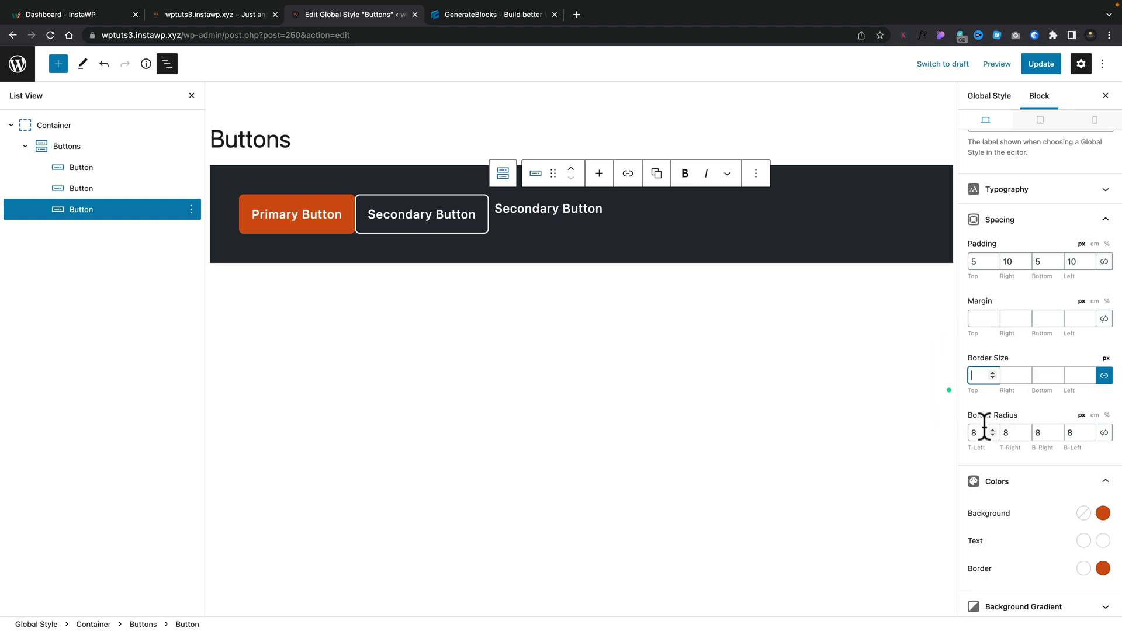
- Make the third button's background grey and its text black
double_click(967, 433)
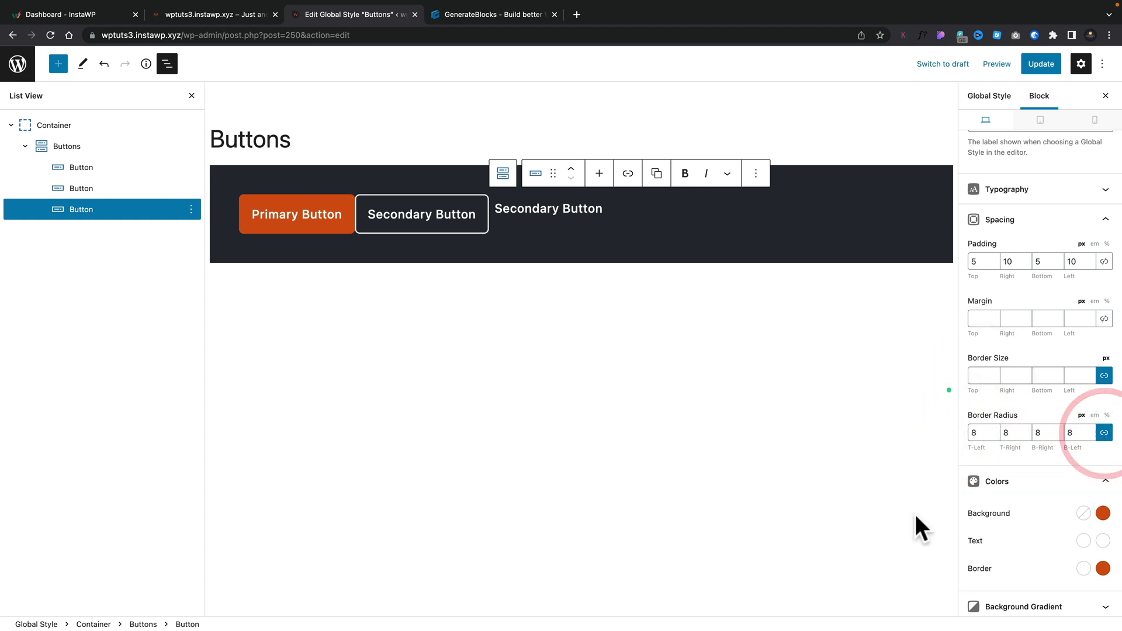
left_click(1084, 516)
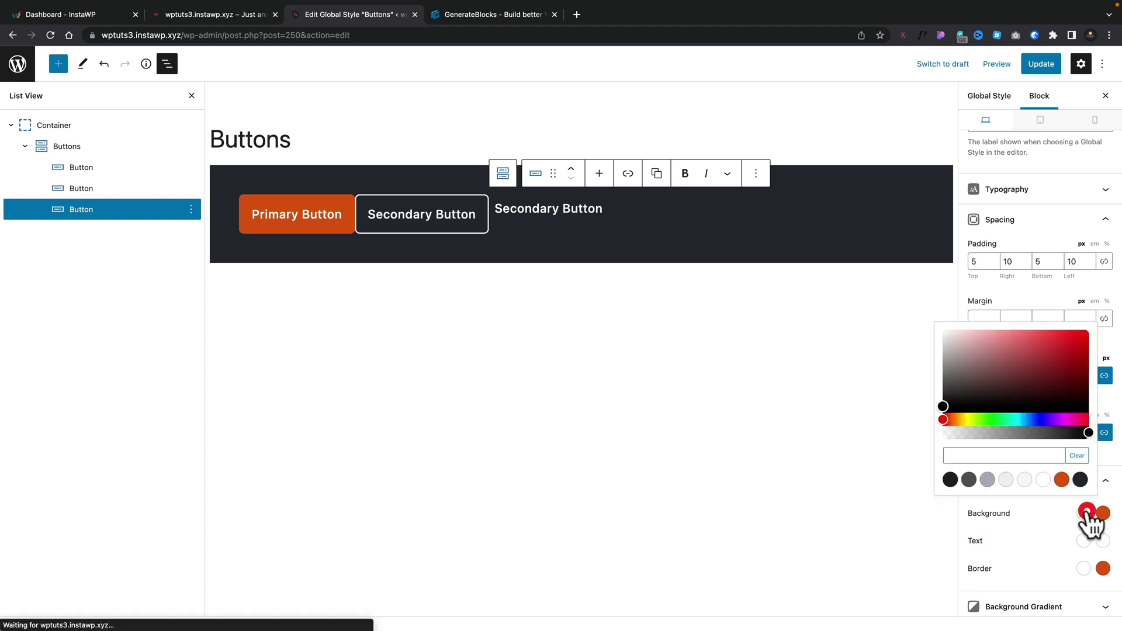
left_click(981, 479)
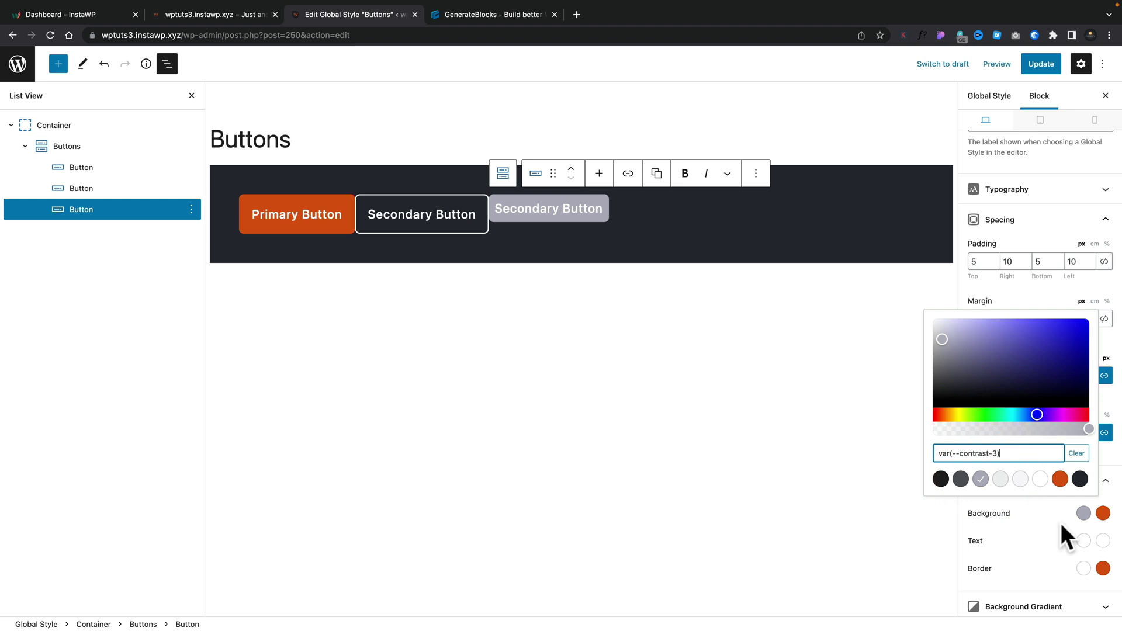
left_click(1084, 540)
left_click(1084, 541)
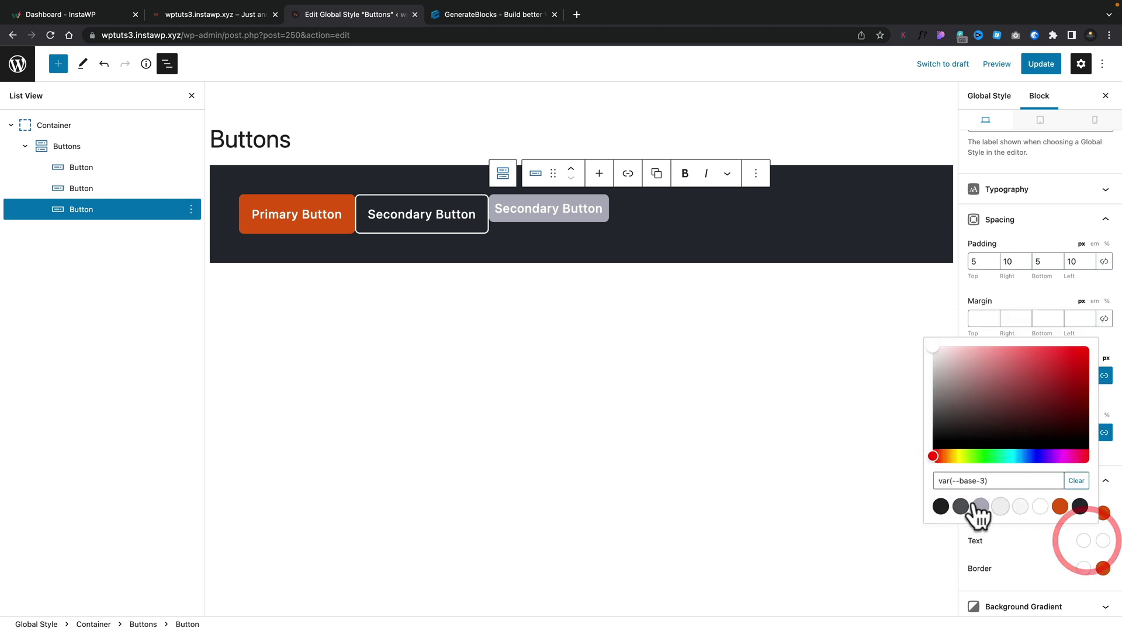
left_click(940, 506)
left_click(1023, 549)
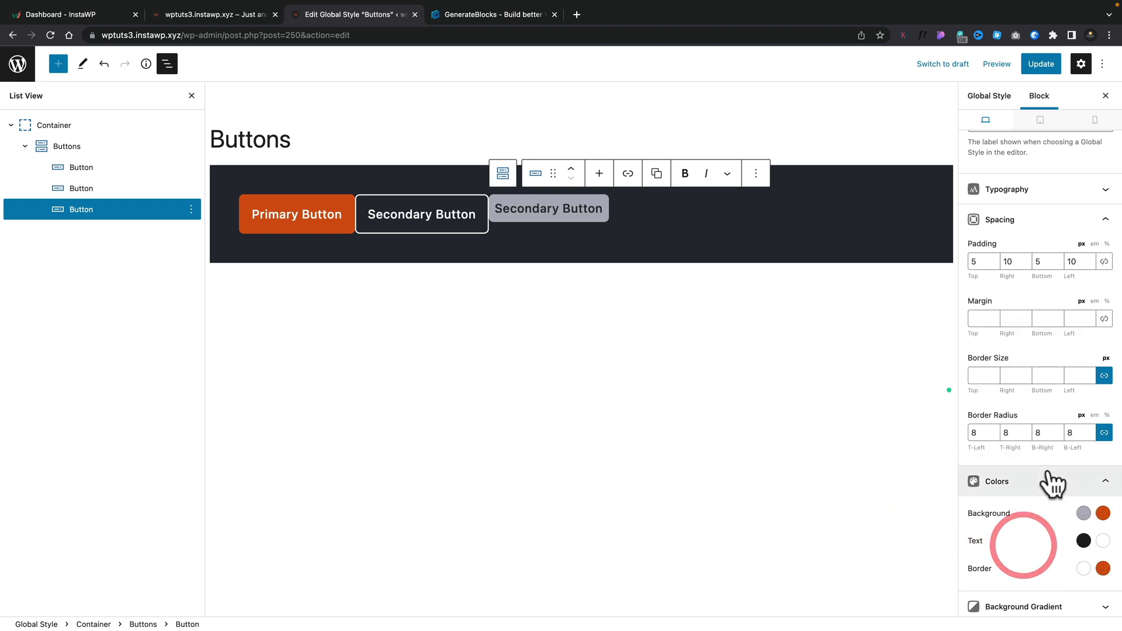
- Set font weight 300 and font size 0.9 em, then unlock the global style ID
scroll(1052, 468, "up", 2)
left_click(1105, 242)
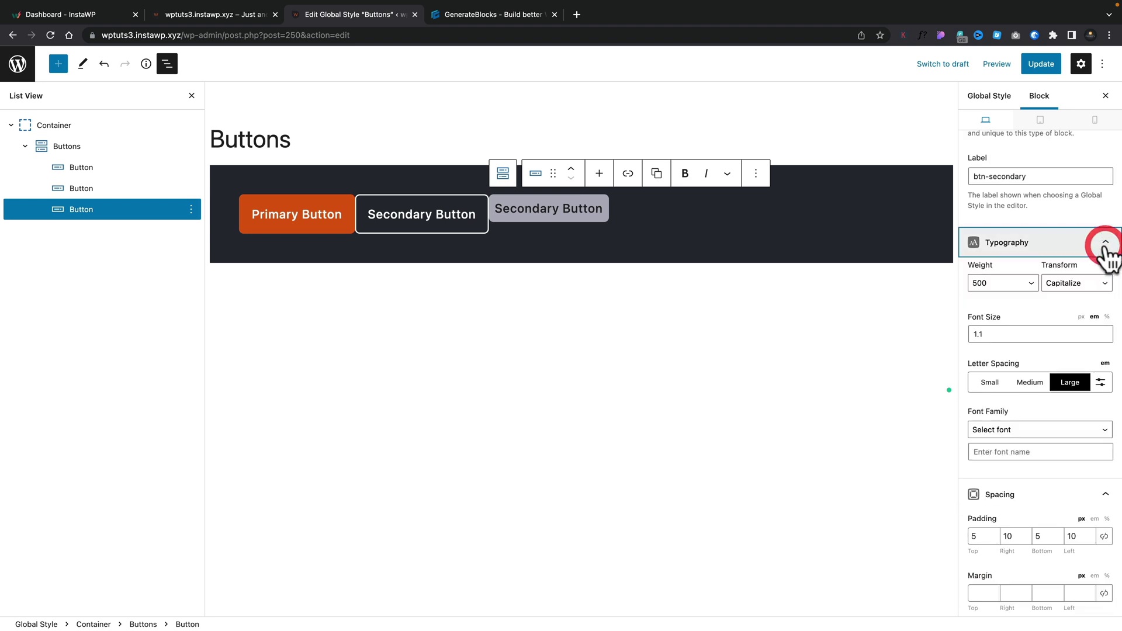
left_click(1031, 287)
left_click(995, 256)
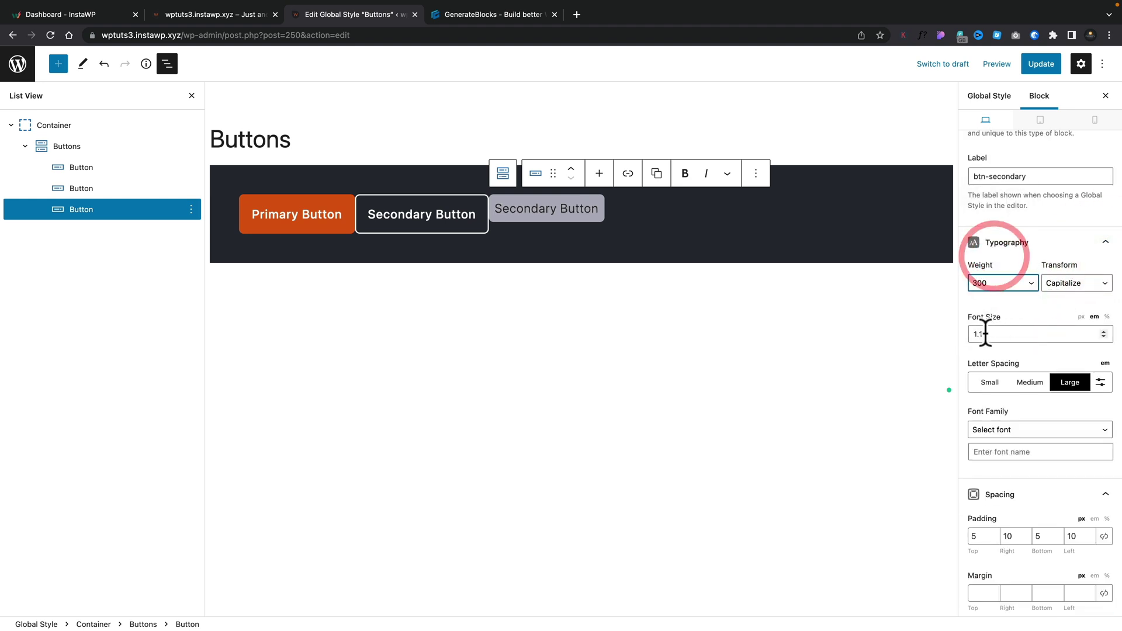
left_click_drag(985, 333, 965, 343)
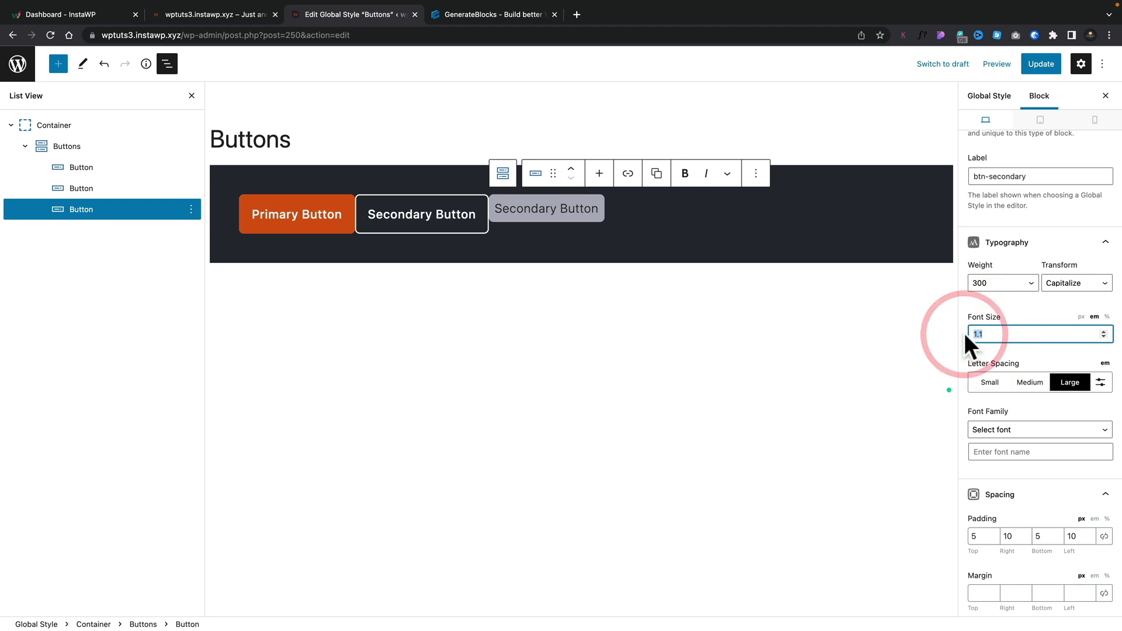
type("0.9")
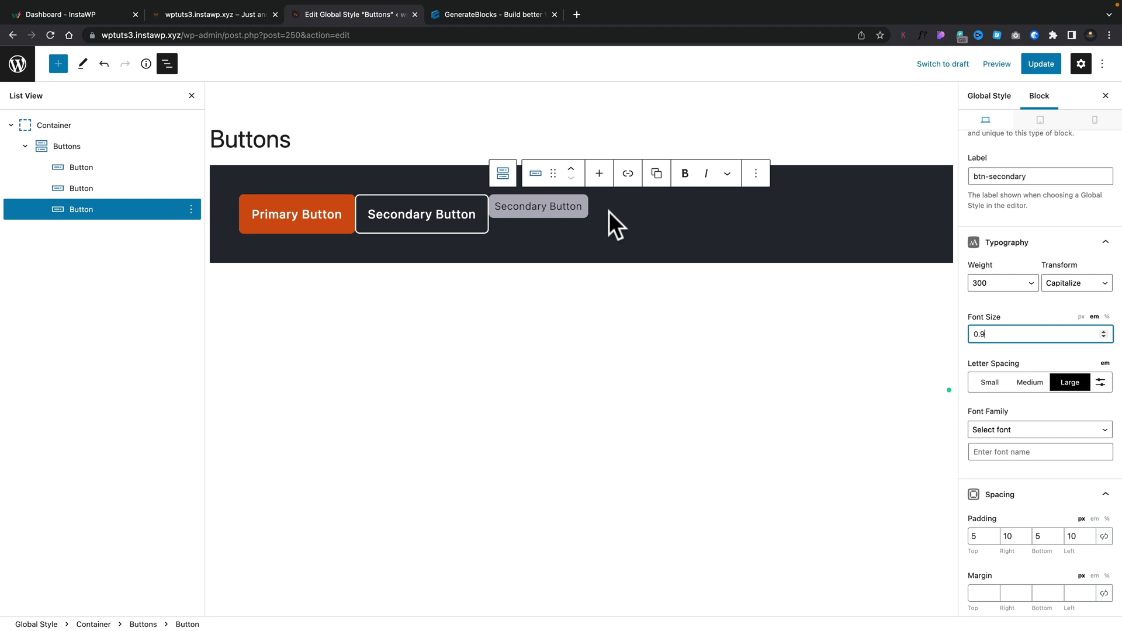
scroll(1040, 200, "up", 3)
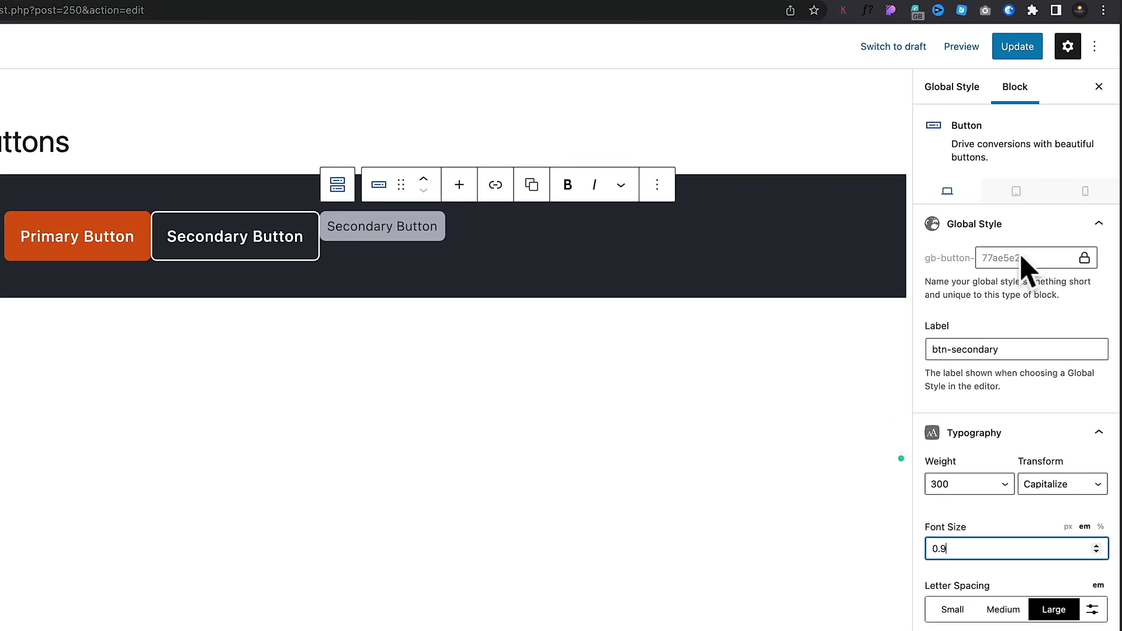
left_click(1083, 258)
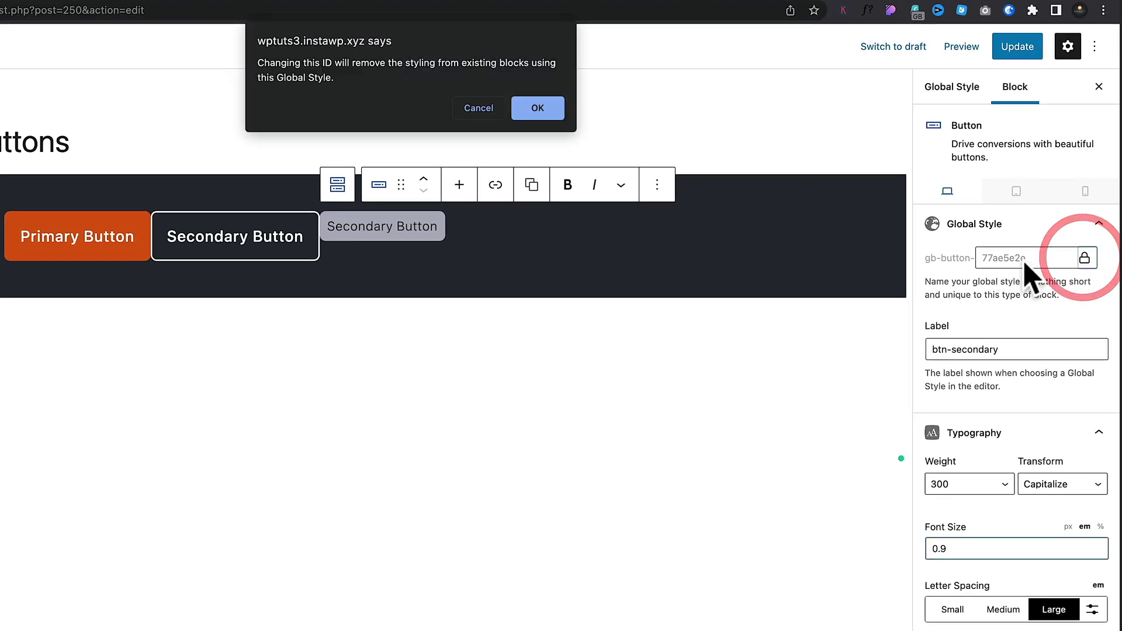
- Confirm the ID change, set ID to 'tertiary' and label to 'btn-tertiary', and update the style
left_click(536, 110)
left_click_drag(977, 258, 1029, 255)
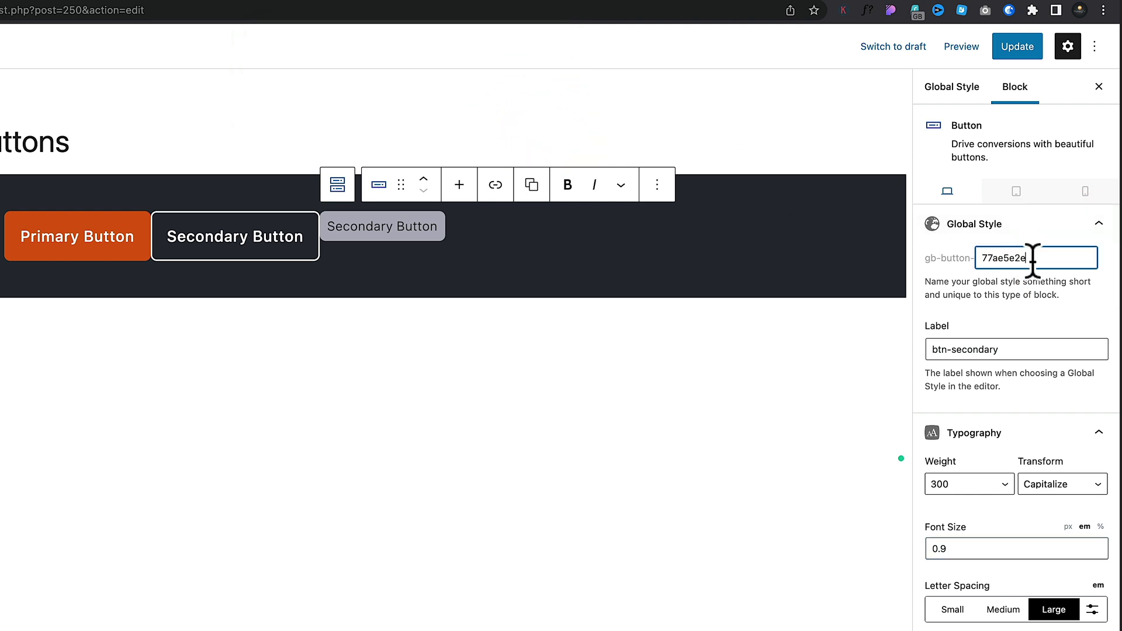
type("tertiary")
left_click_drag(953, 350, 1003, 350)
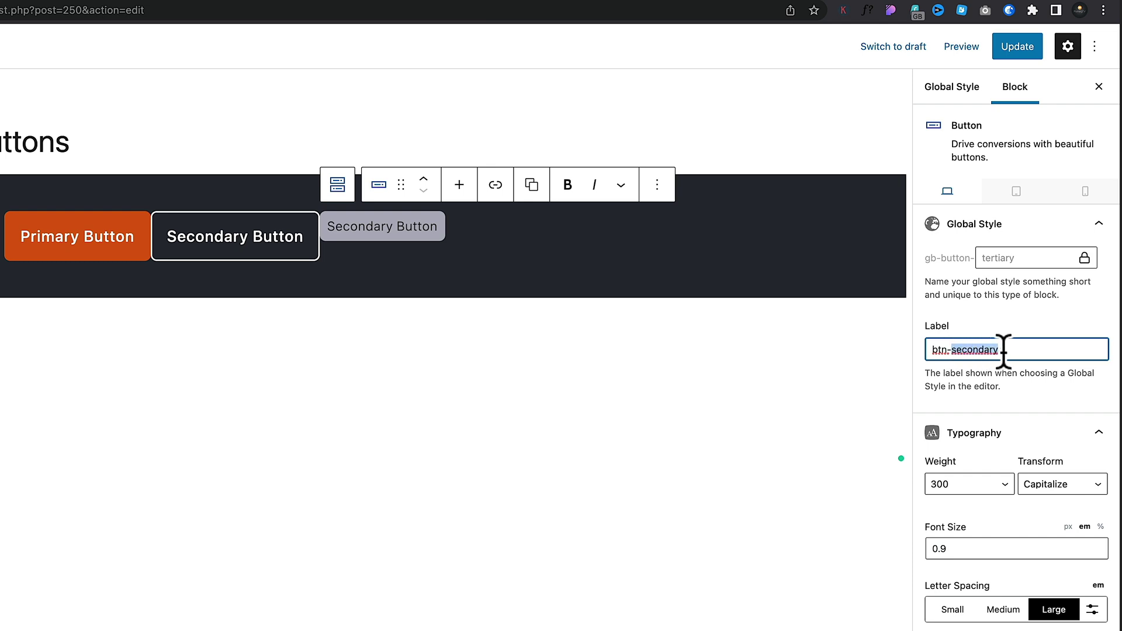
type("tertiary")
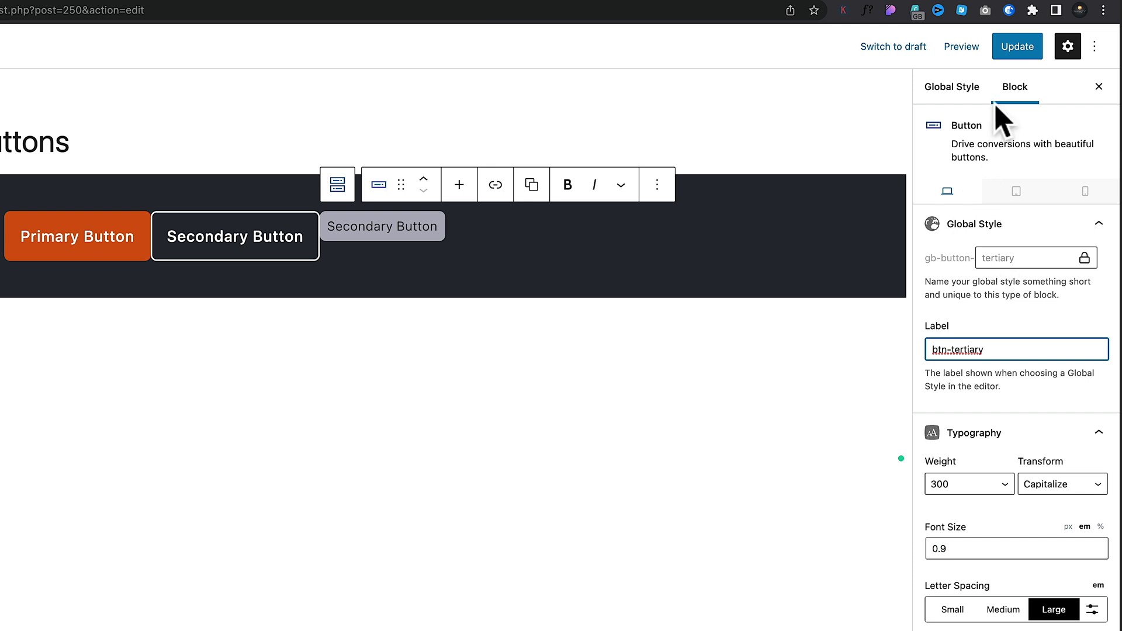
left_click(1019, 46)
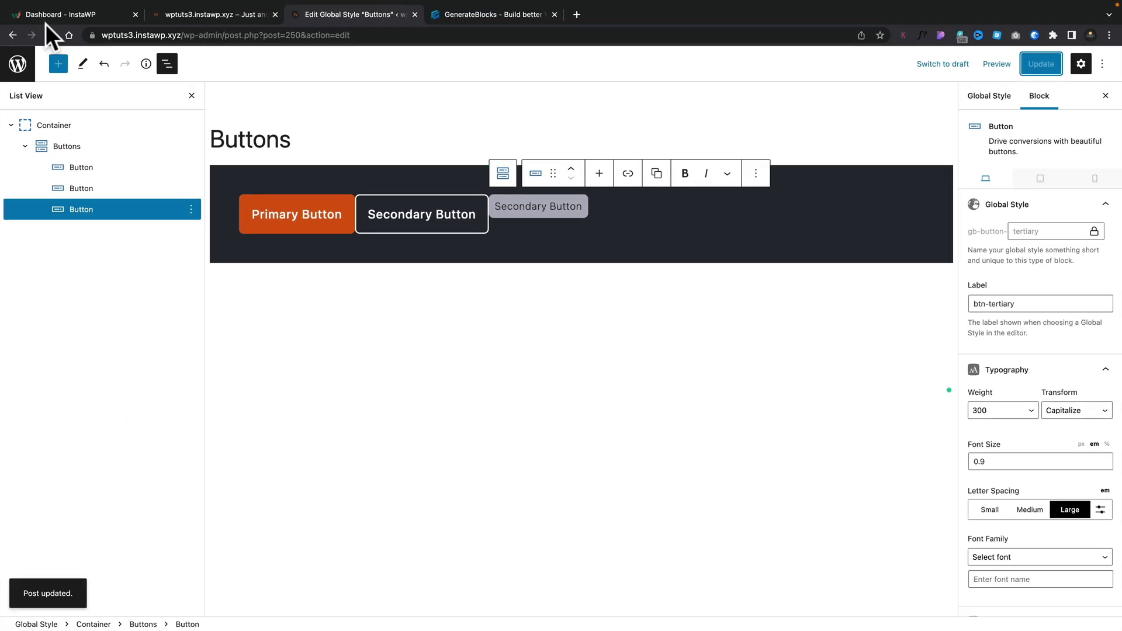
- Duplicate the Homepage Header's Subscribe button and apply the btn-tertiary global style to the copy
left_click(29, 67)
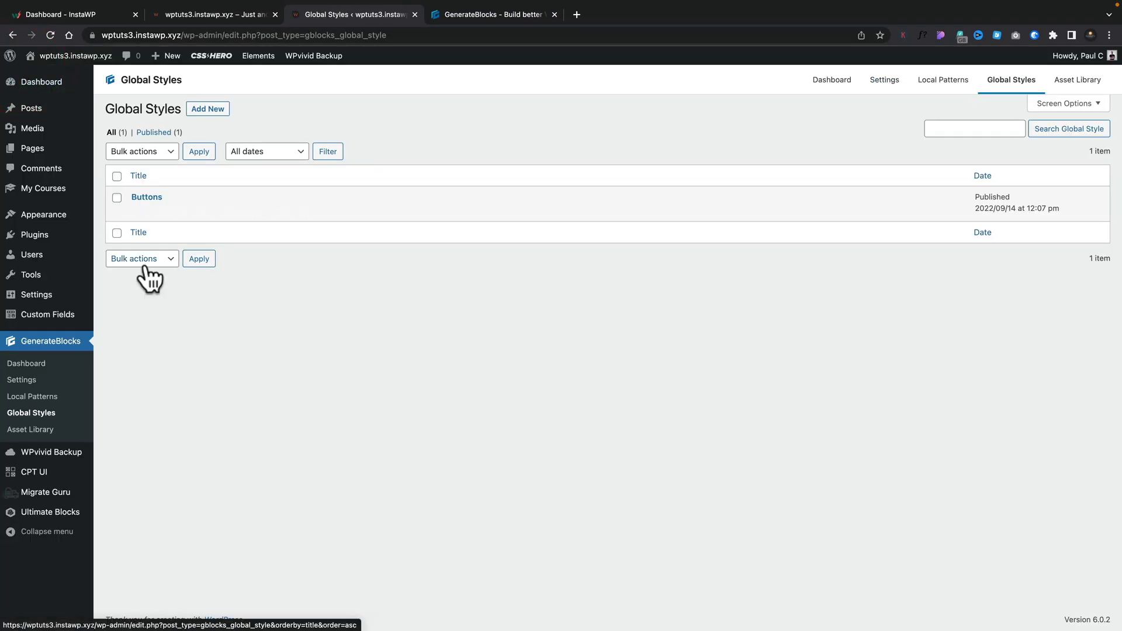
left_click(88, 230)
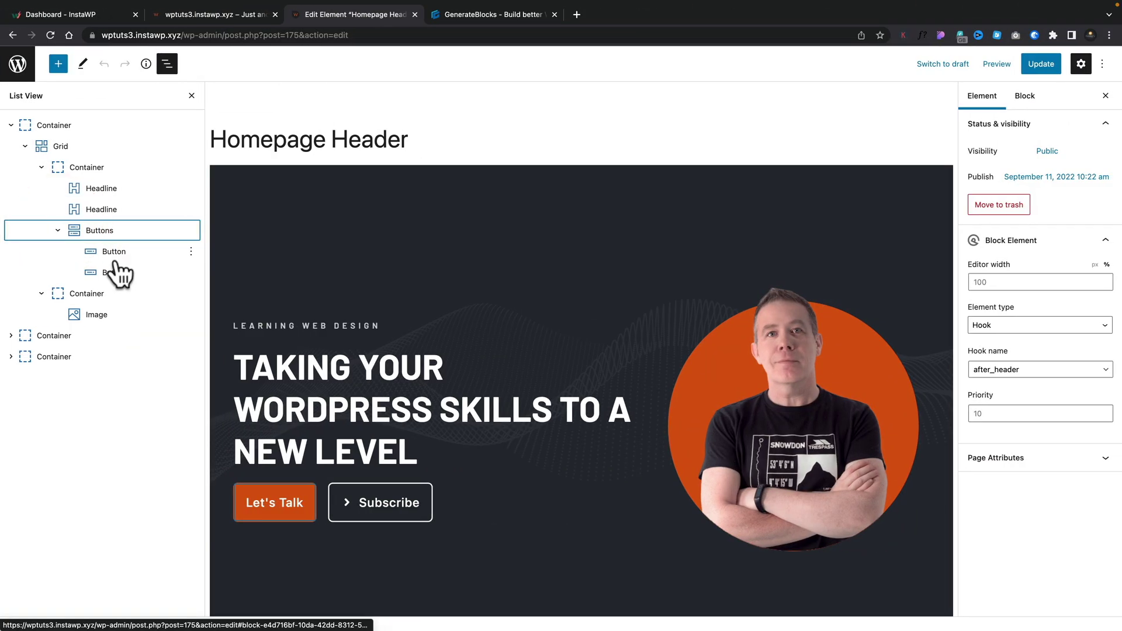
left_click(440, 460)
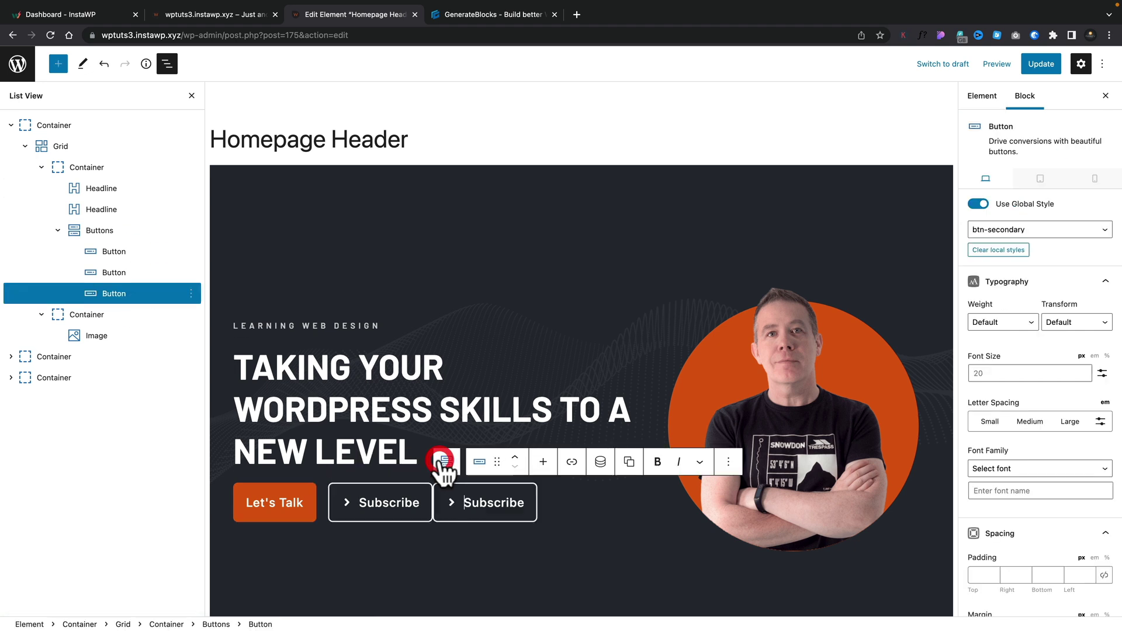
left_click(1032, 231)
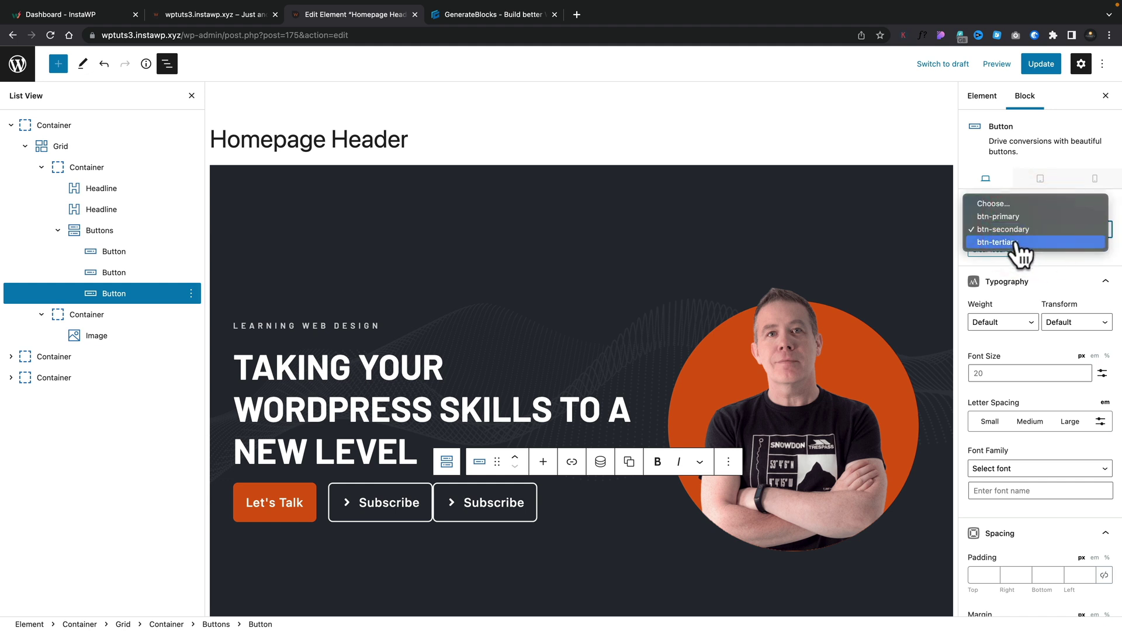
left_click(1016, 242)
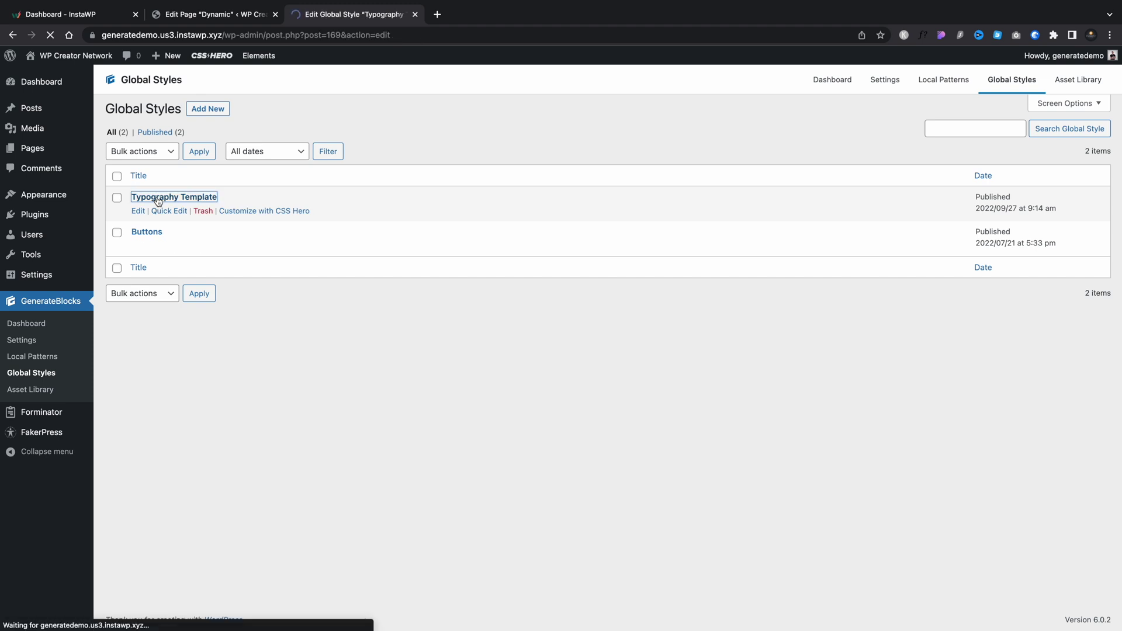
- Select the Heading 1 block and give it weight 600, font size 4.5 em and line height 1
double_click(251, 183)
left_click_drag(301, 186, 193, 182)
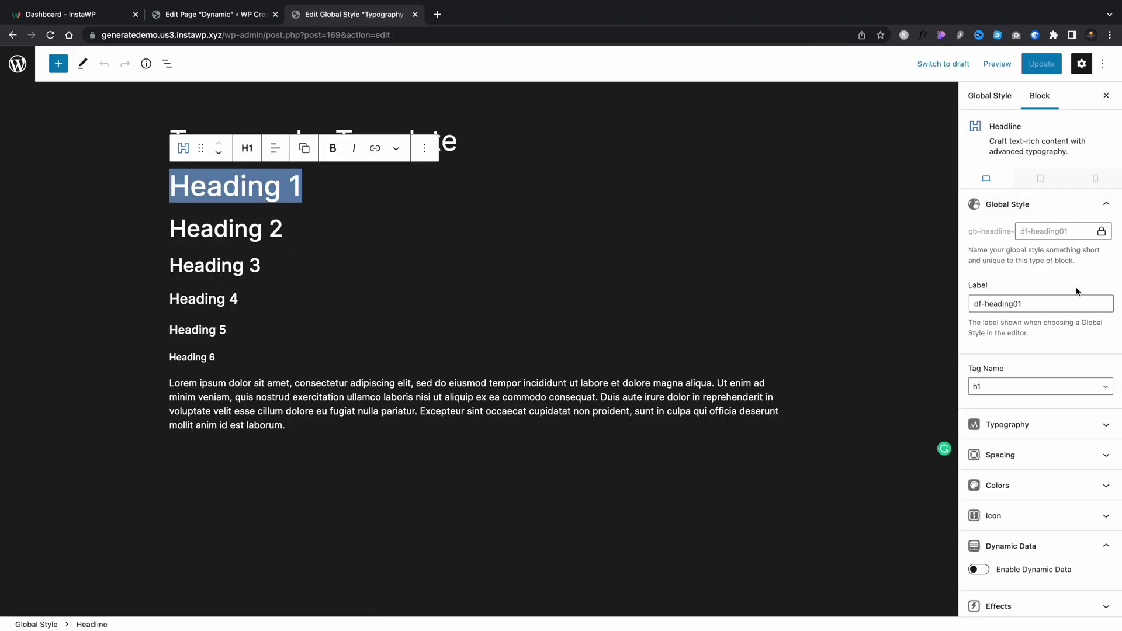
scroll(1046, 310, "down", 2)
left_click(1037, 353)
scroll(1038, 328, "down", 2)
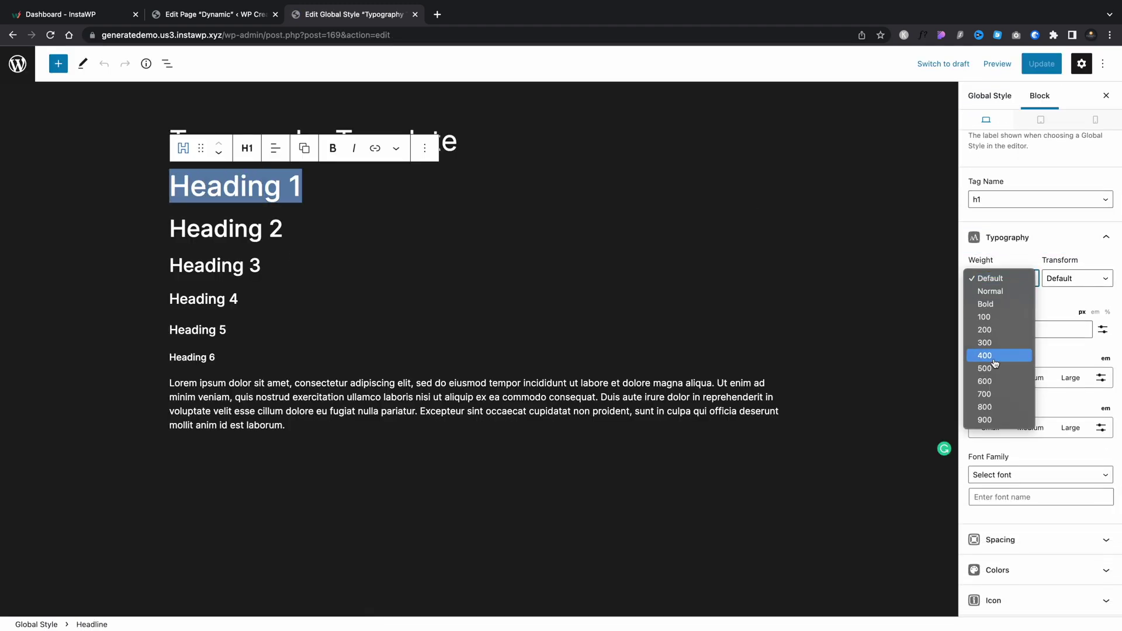
key("Escape")
left_click(1048, 329)
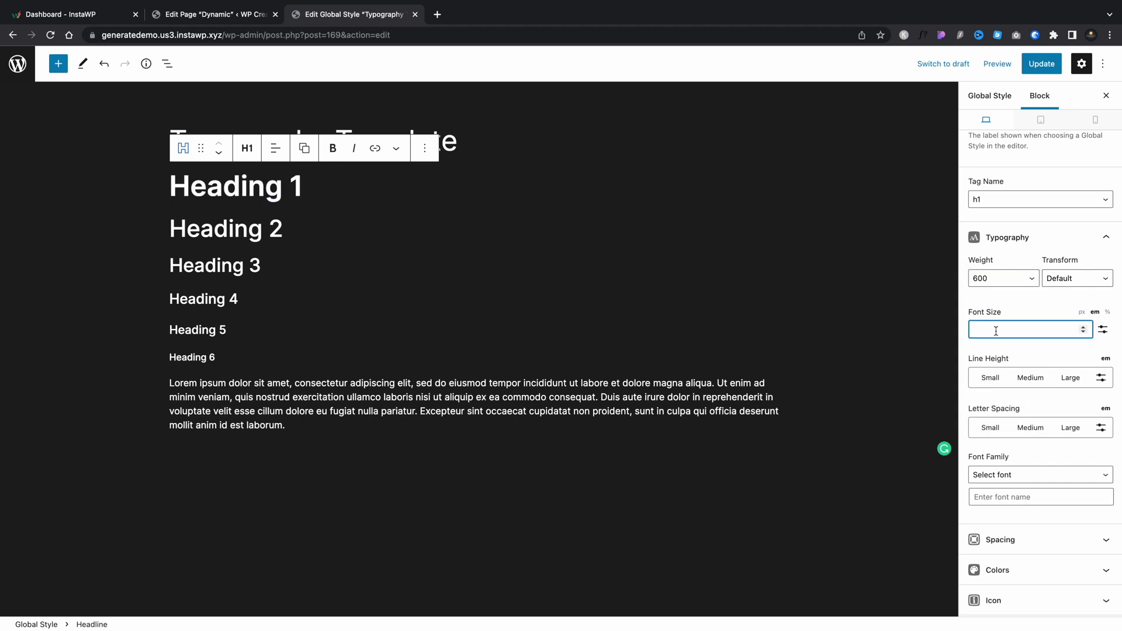
type("5")
key("BackSpace")
type("4.5")
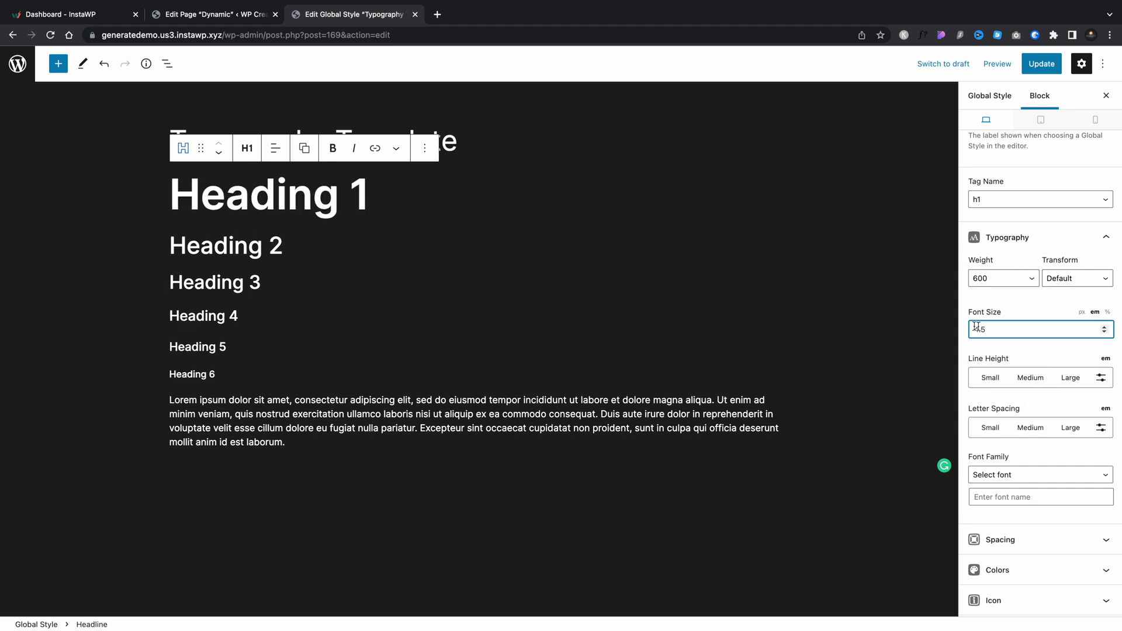
left_click(1048, 384)
left_click(1100, 378)
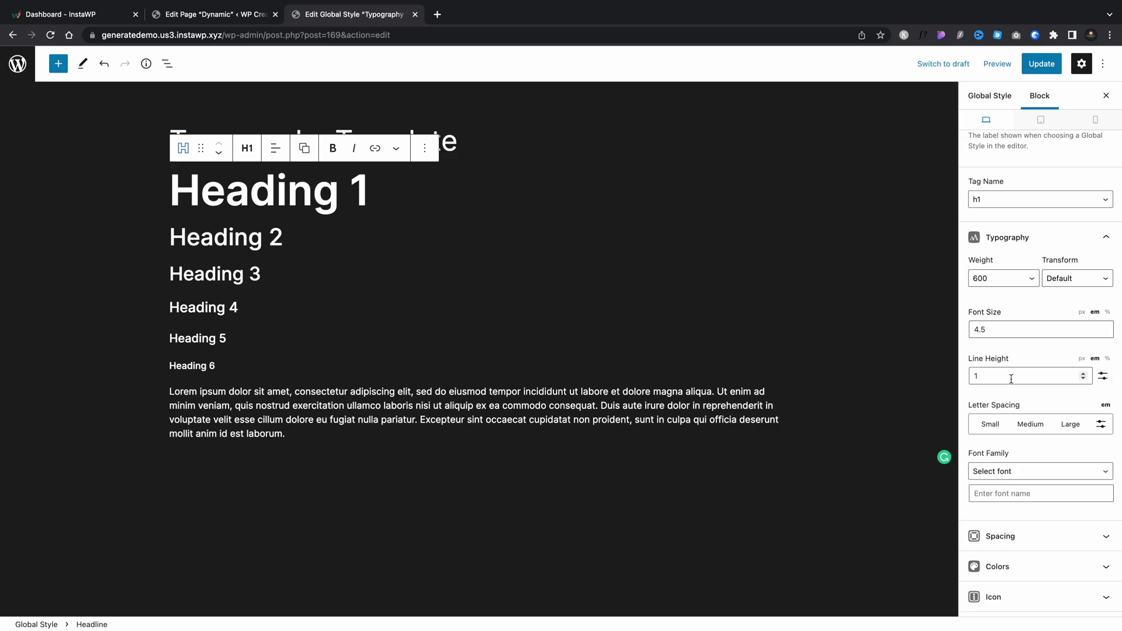